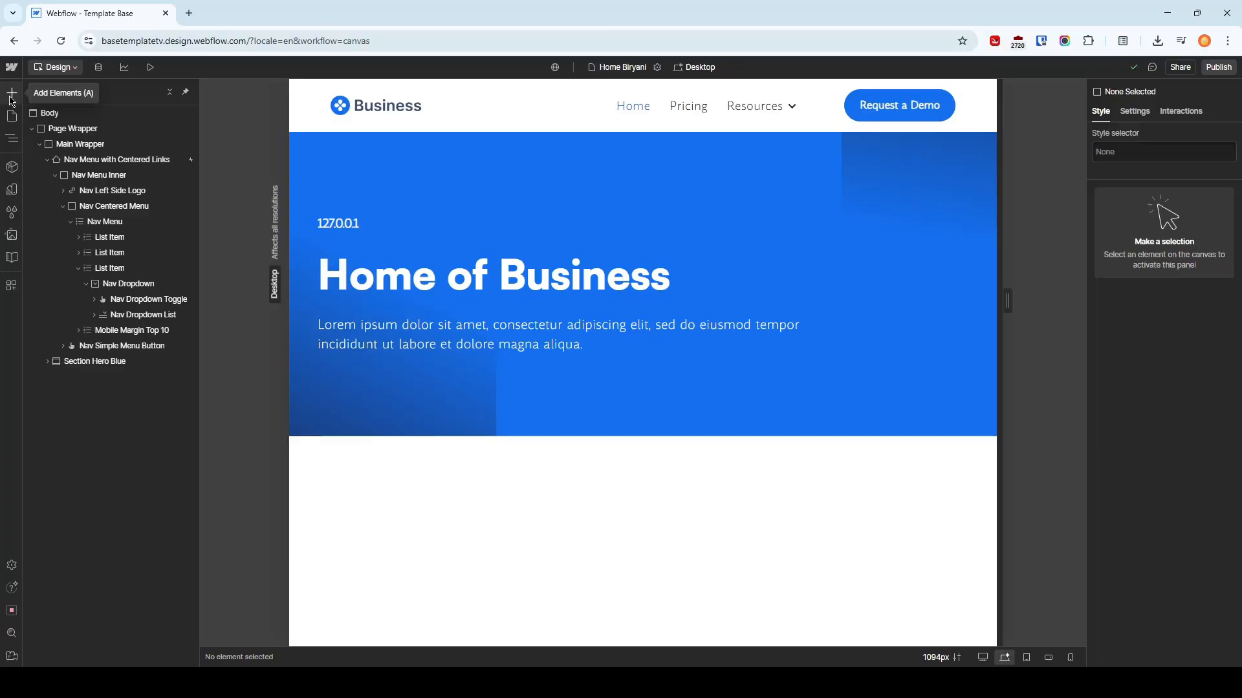
# Search the elements library for "drop", look over the site's pages, and return to the page's element tree
pyautogui.click(11, 95)
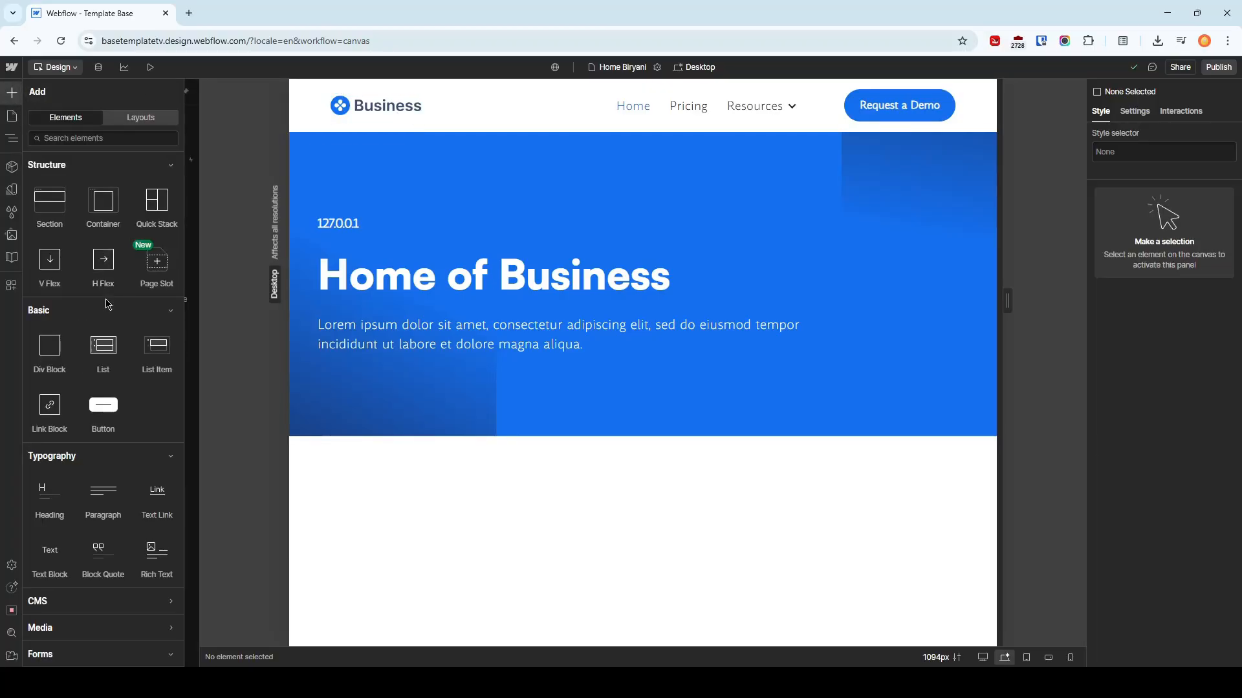
pyautogui.click(82, 138)
pyautogui.write('drop')
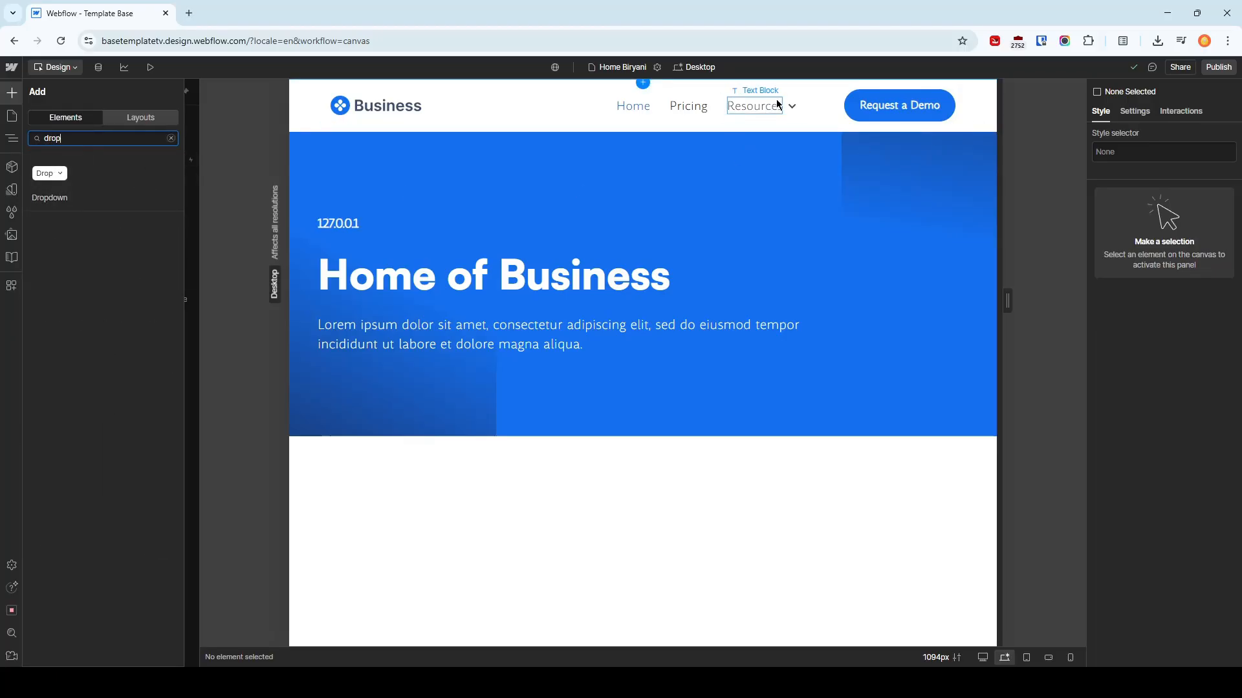
pyautogui.click(11, 116)
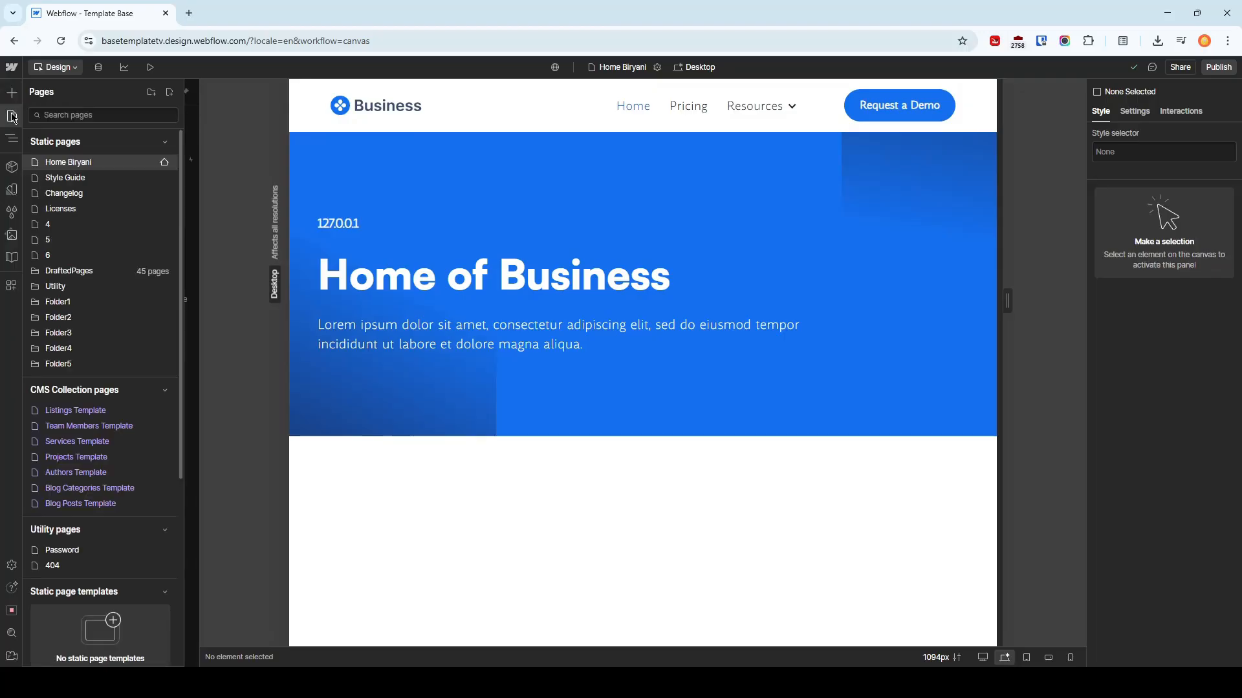
pyautogui.click(12, 93)
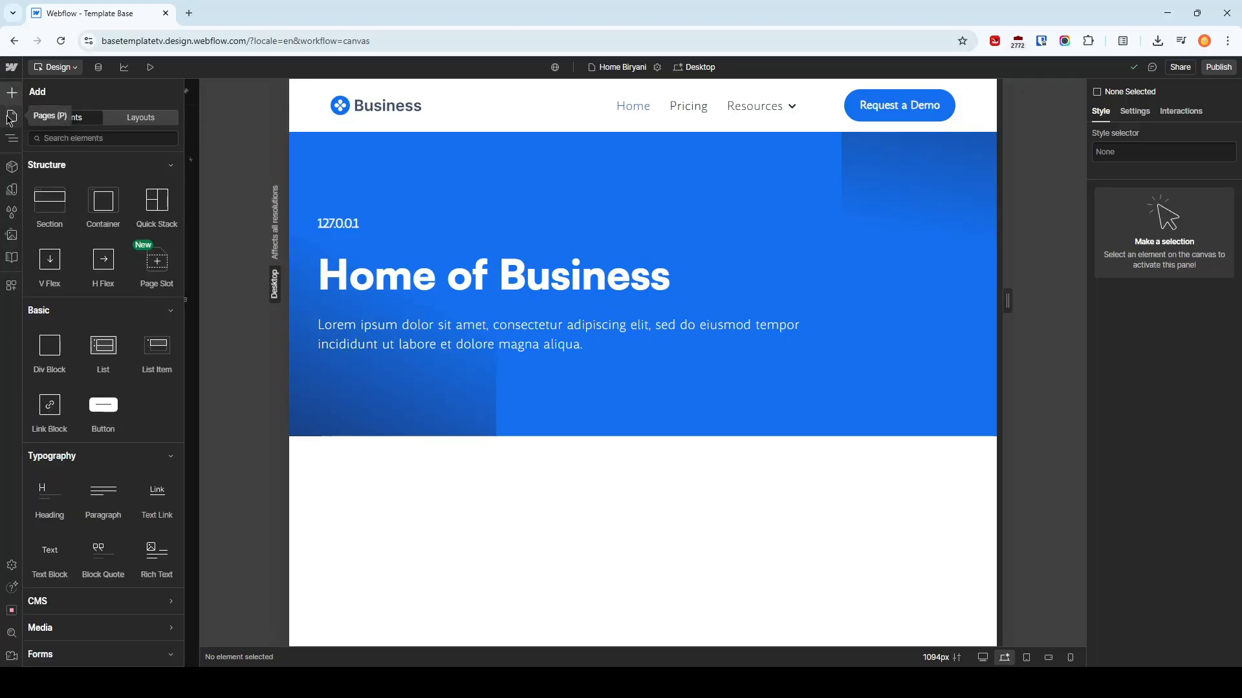
pyautogui.click(12, 138)
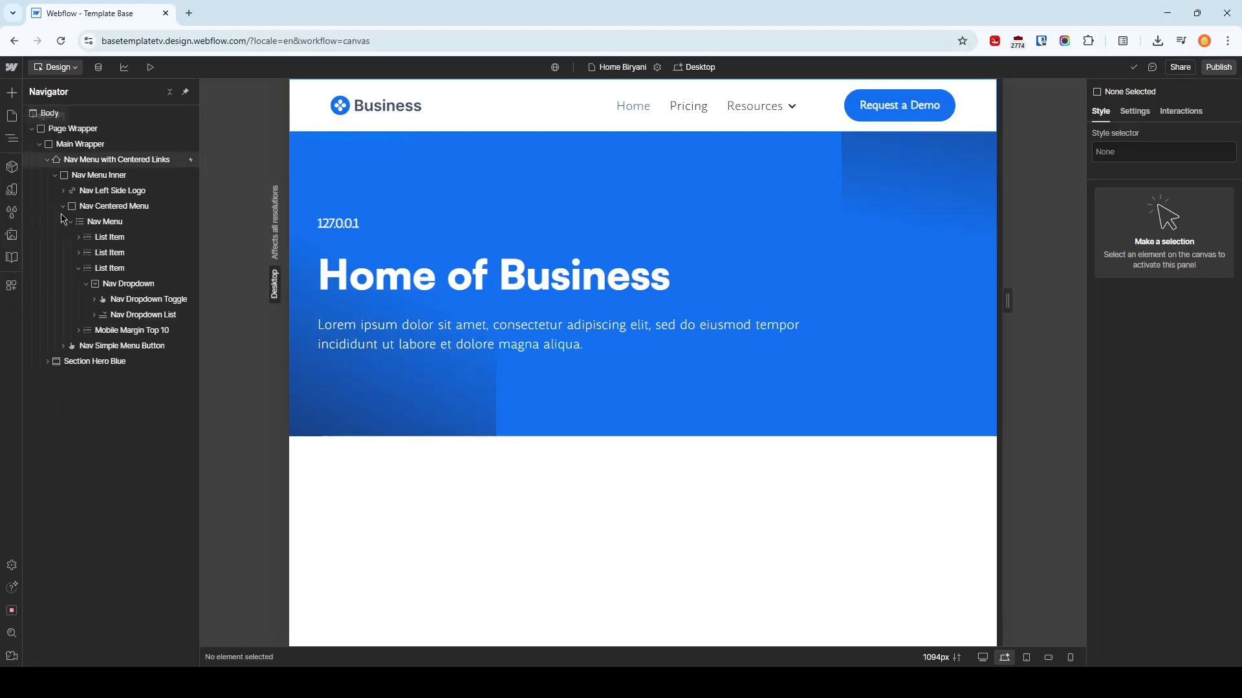
# Add a Dropdown opens interaction trigger to the Nav Dropdown element
pyautogui.click(137, 287)
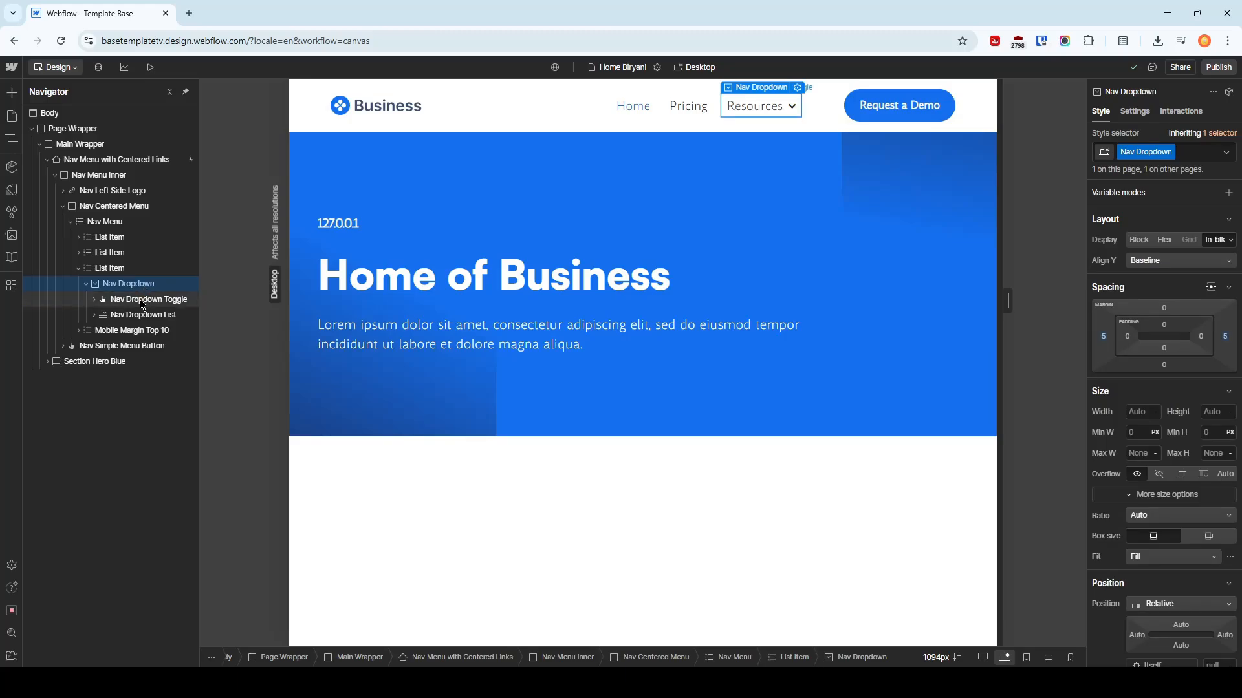
pyautogui.click(142, 302)
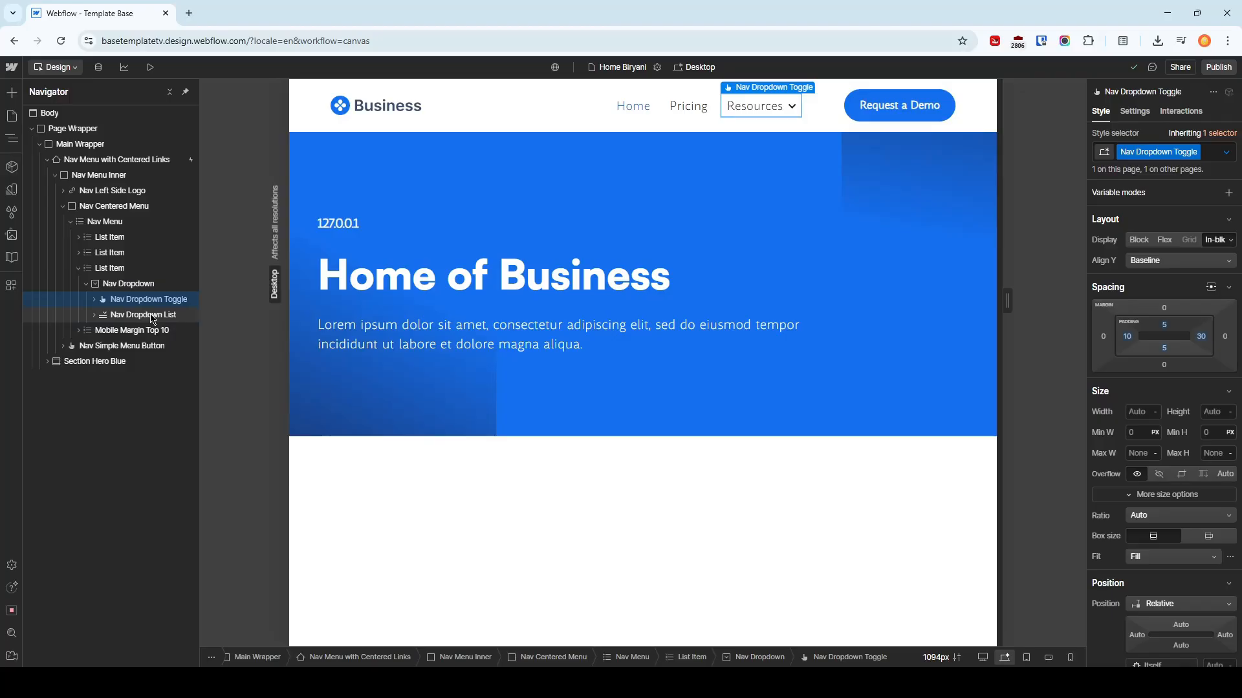
pyautogui.click(137, 288)
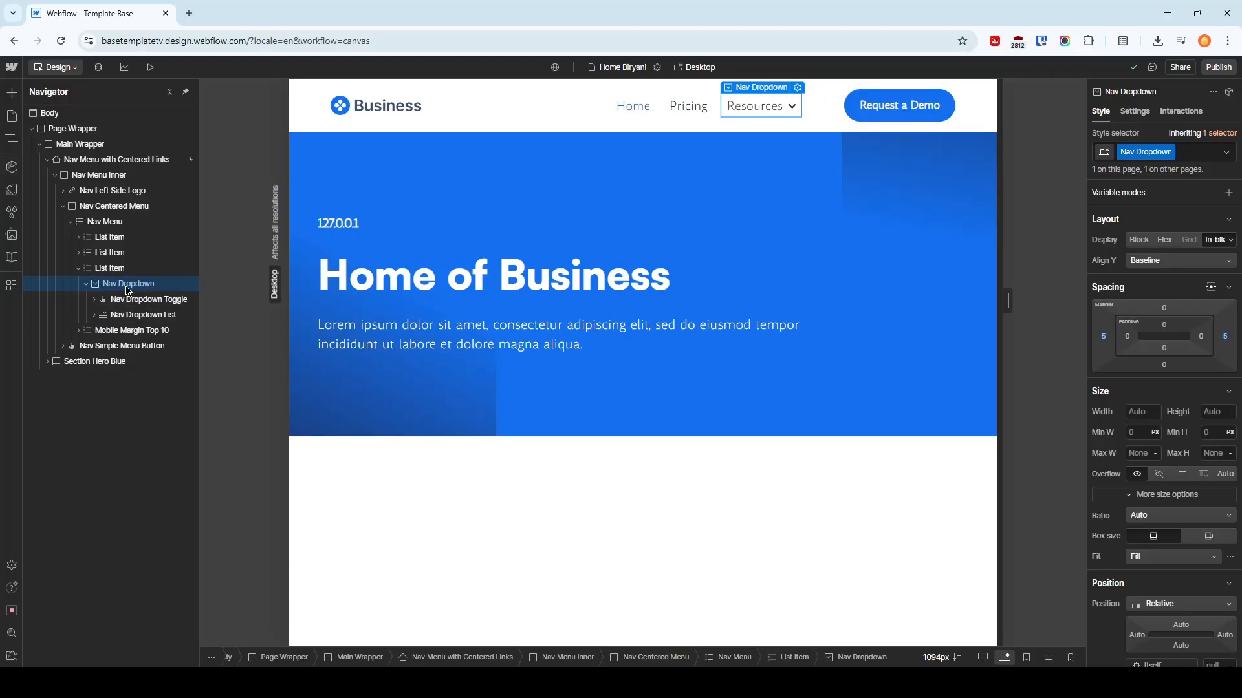
pyautogui.click(1180, 111)
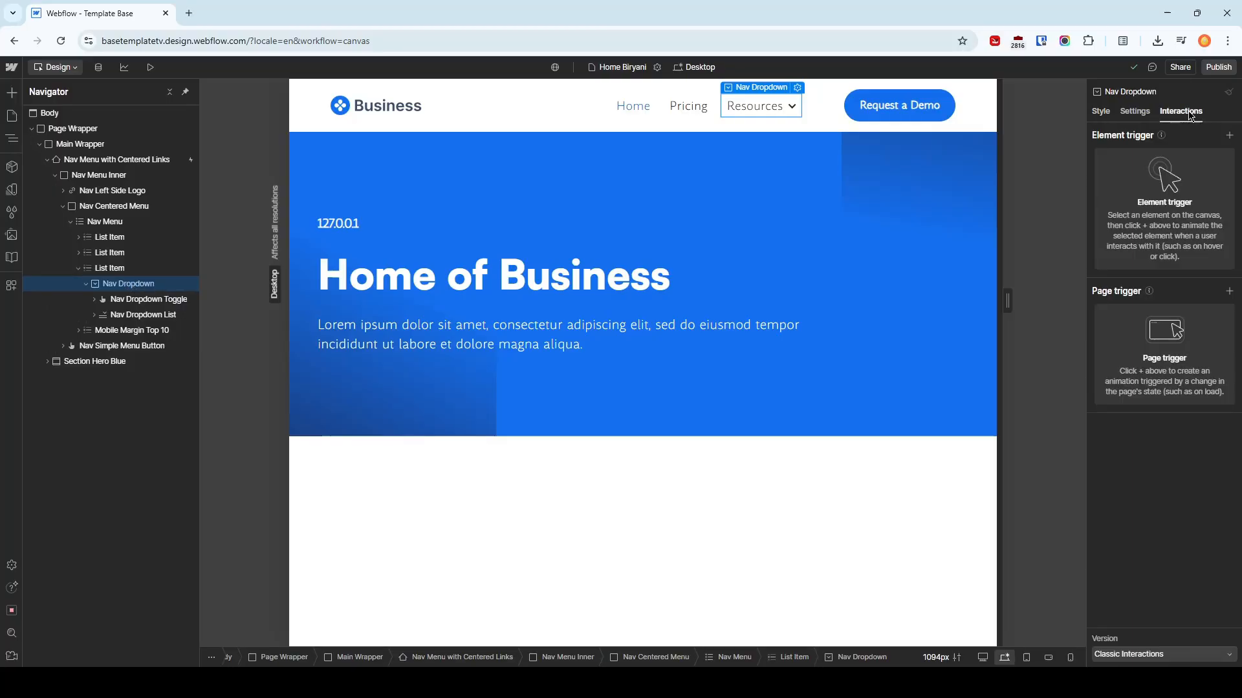
pyautogui.click(1227, 137)
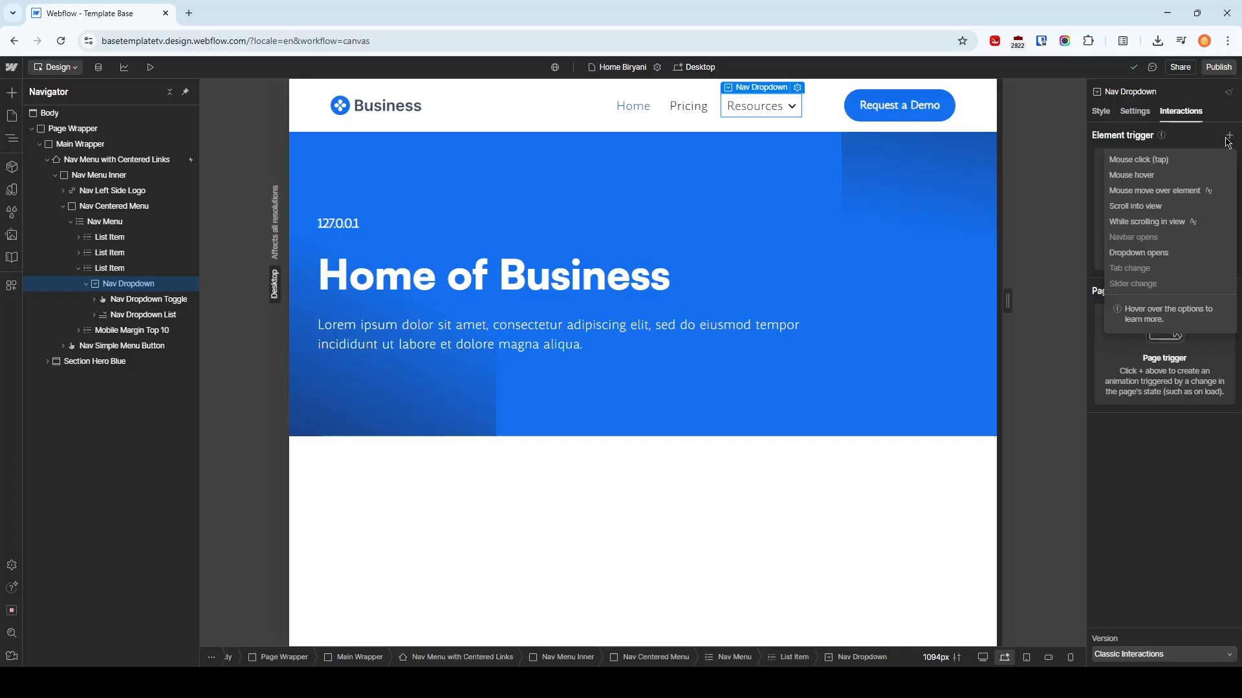
pyautogui.click(1195, 256)
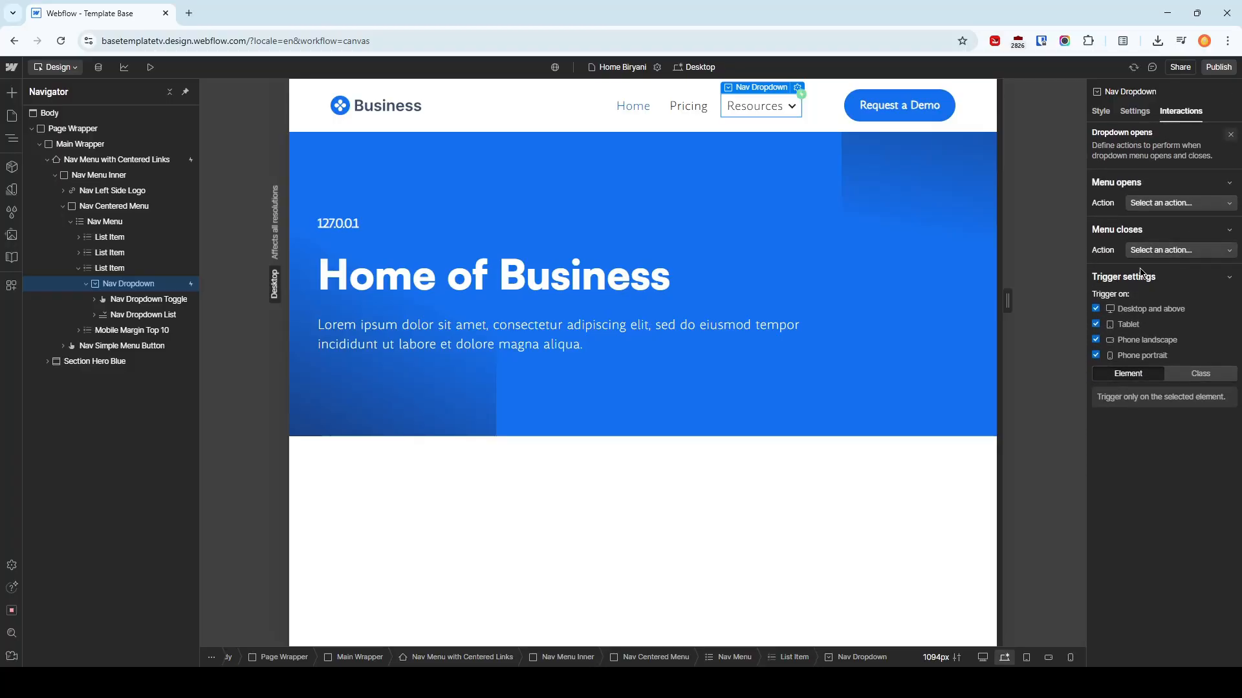
# Set the menu-opens action to Start an animation and create a timed animation named "Nav Dropdown Opens"
pyautogui.click(1193, 202)
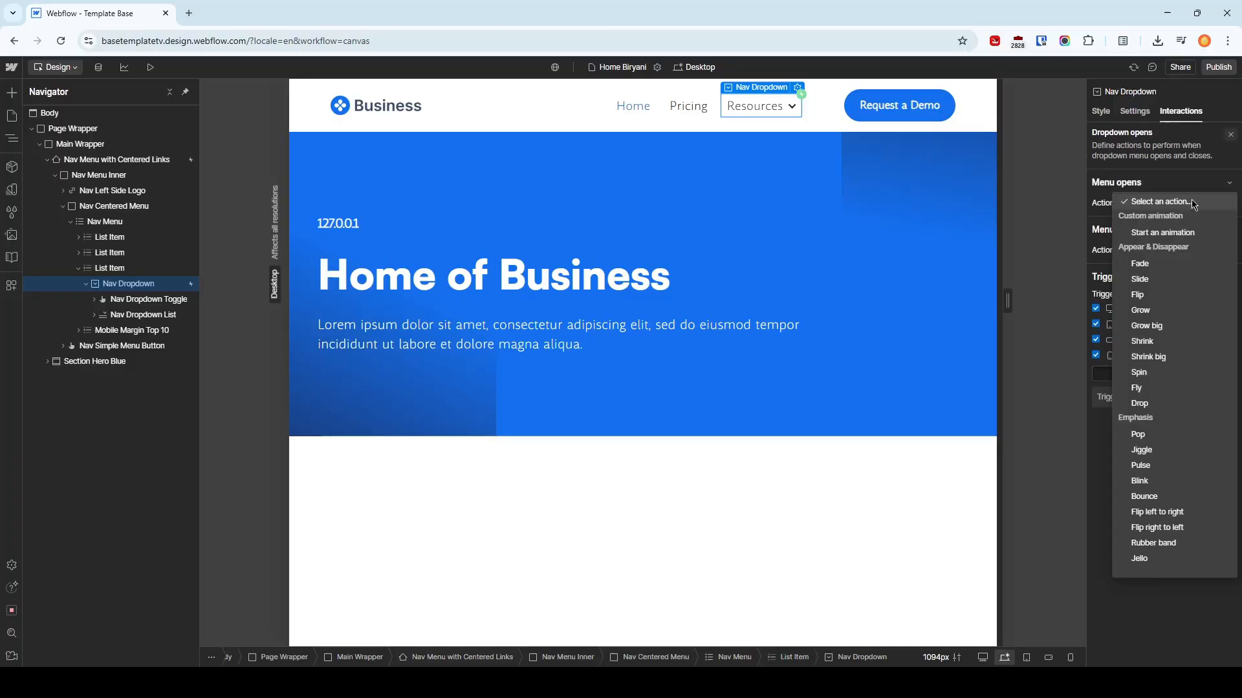
pyautogui.click(1187, 237)
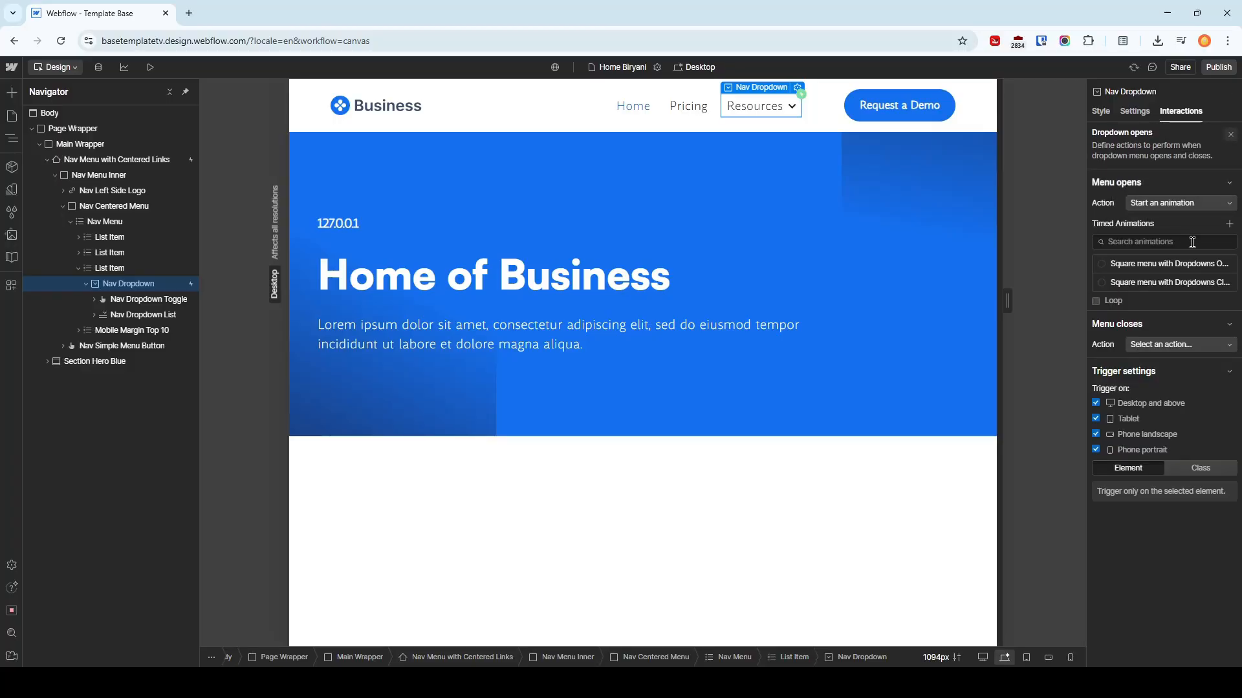
pyautogui.click(1229, 225)
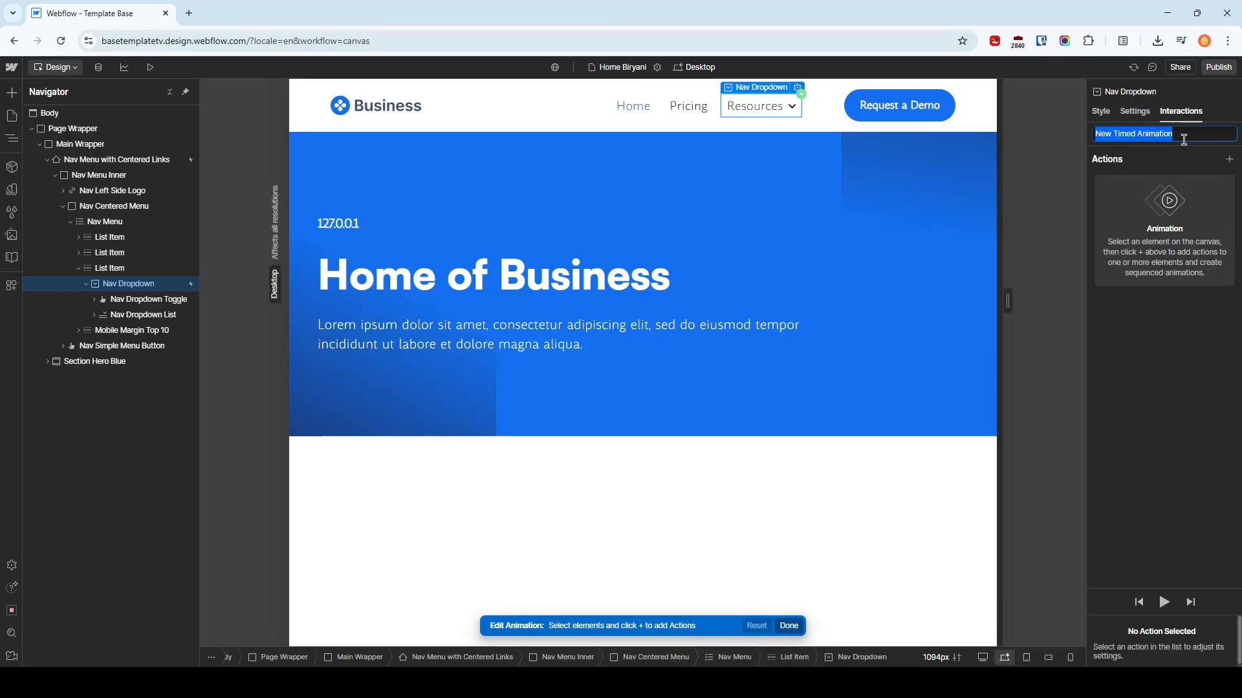
pyautogui.write('Nav Dropdown Op...')
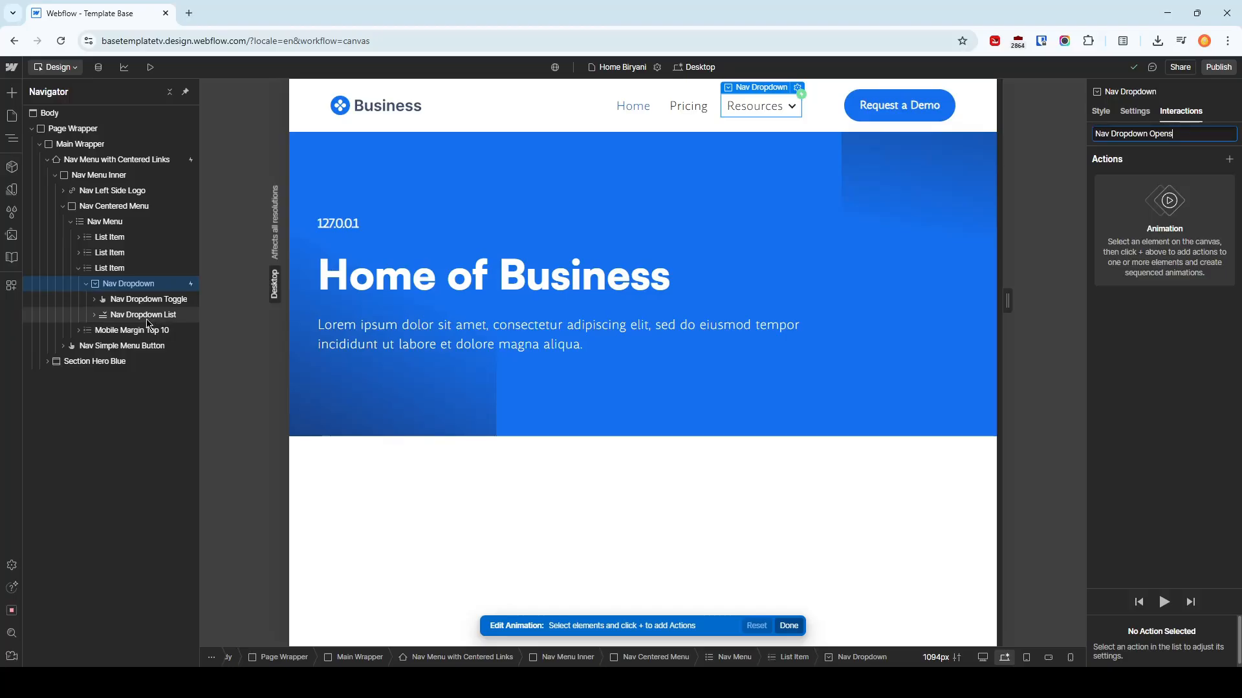
# Add a Size action for the Nav Dropdown List, set as initial state with a height of 0 px
pyautogui.click(151, 320)
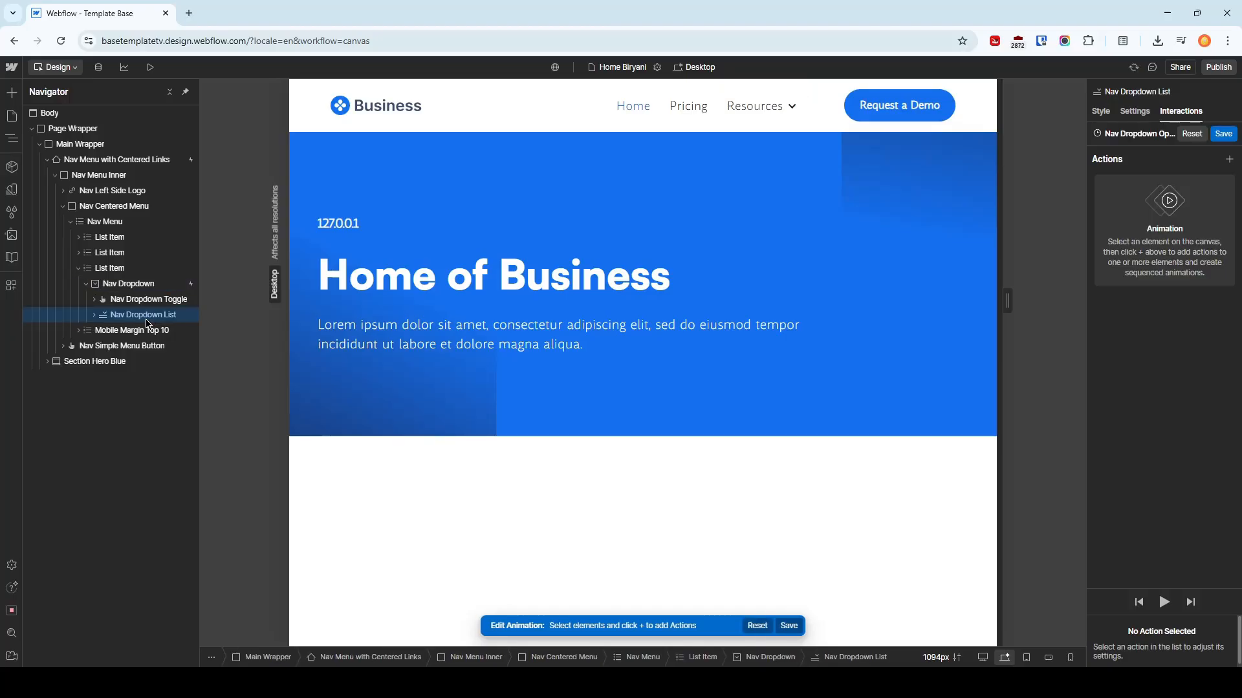
pyautogui.click(1229, 160)
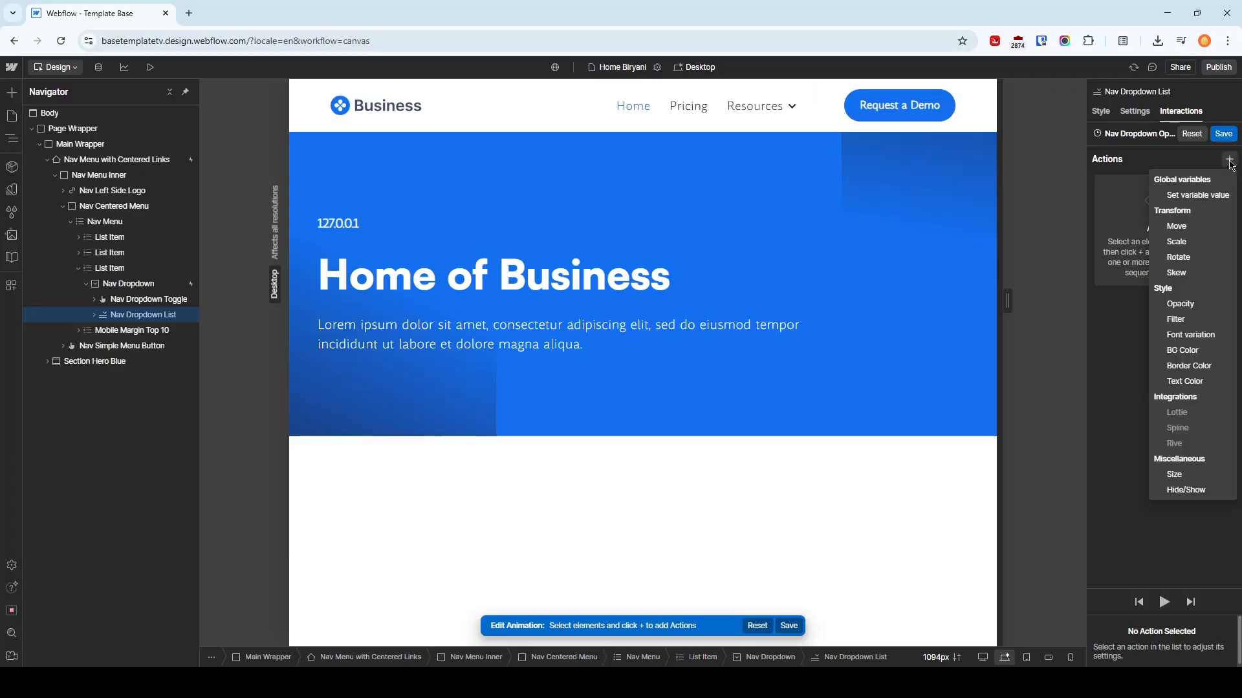
pyautogui.click(1188, 478)
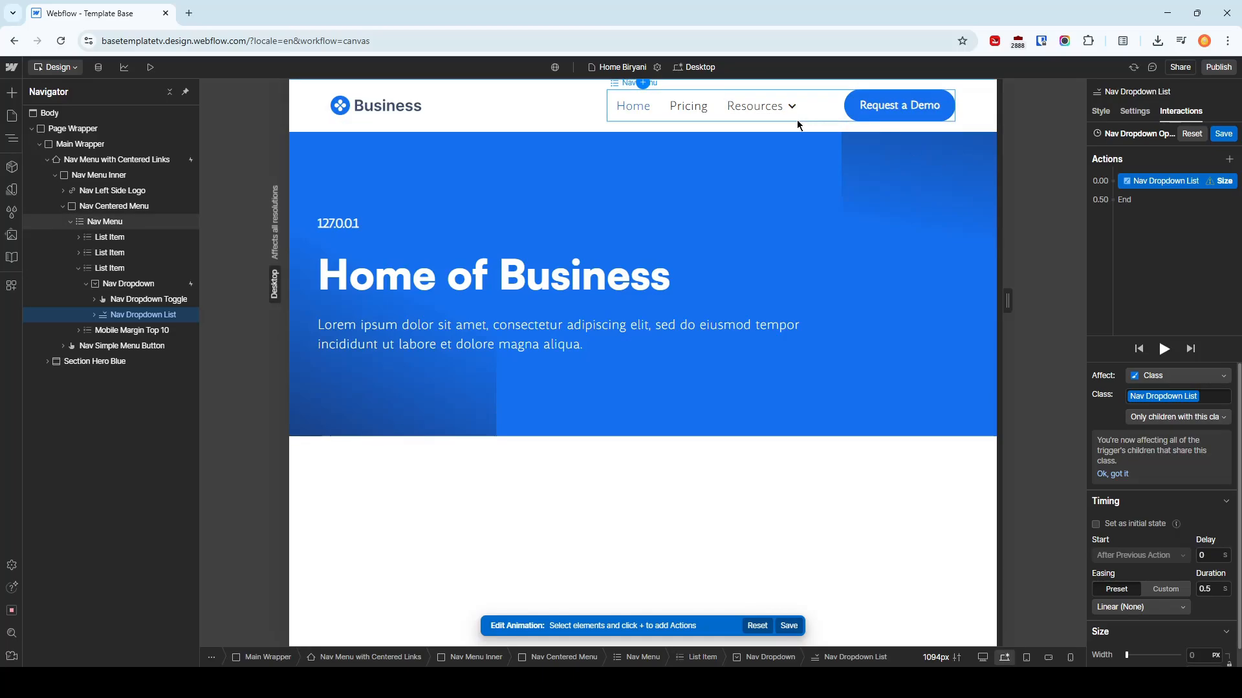
pyautogui.scroll(-1, 1192, 578)
pyautogui.click(1213, 573)
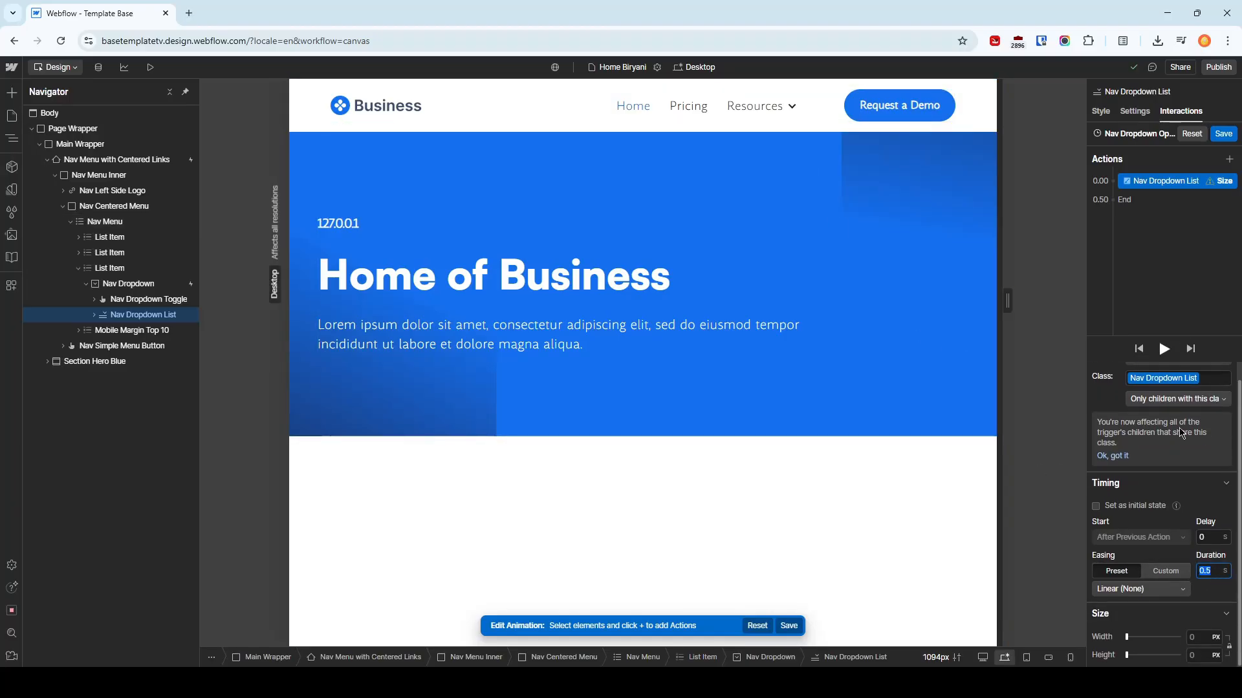
pyautogui.click(1189, 182)
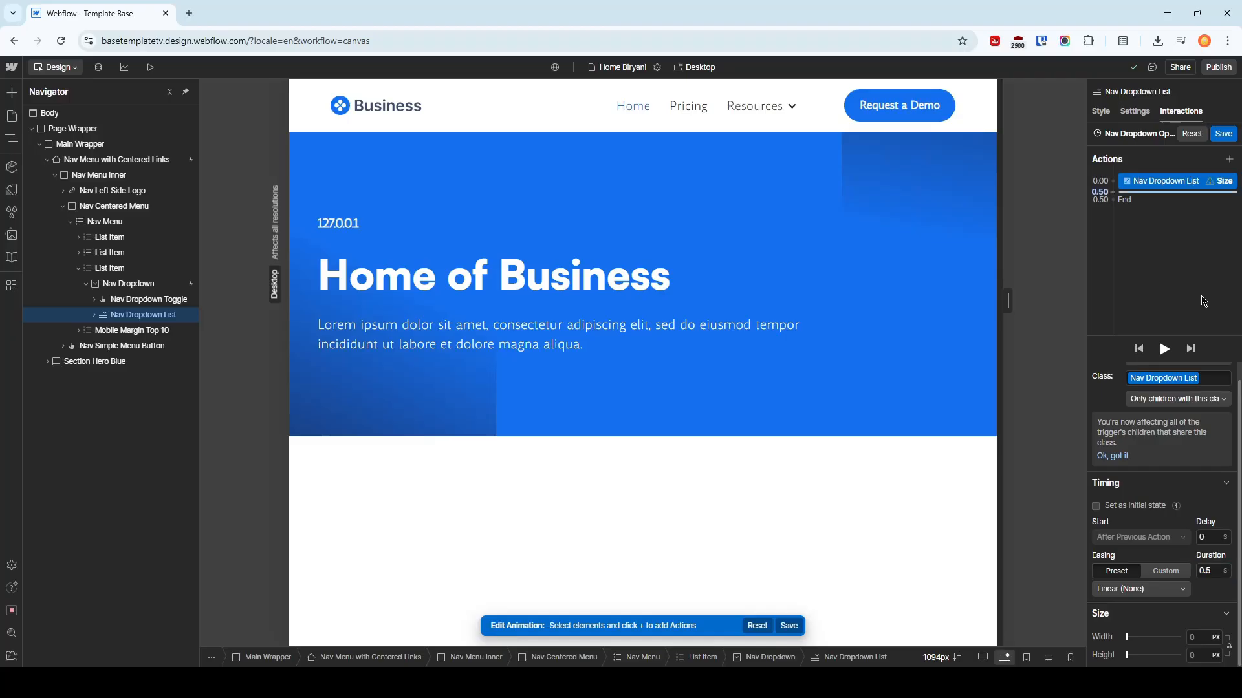
pyautogui.click(1131, 510)
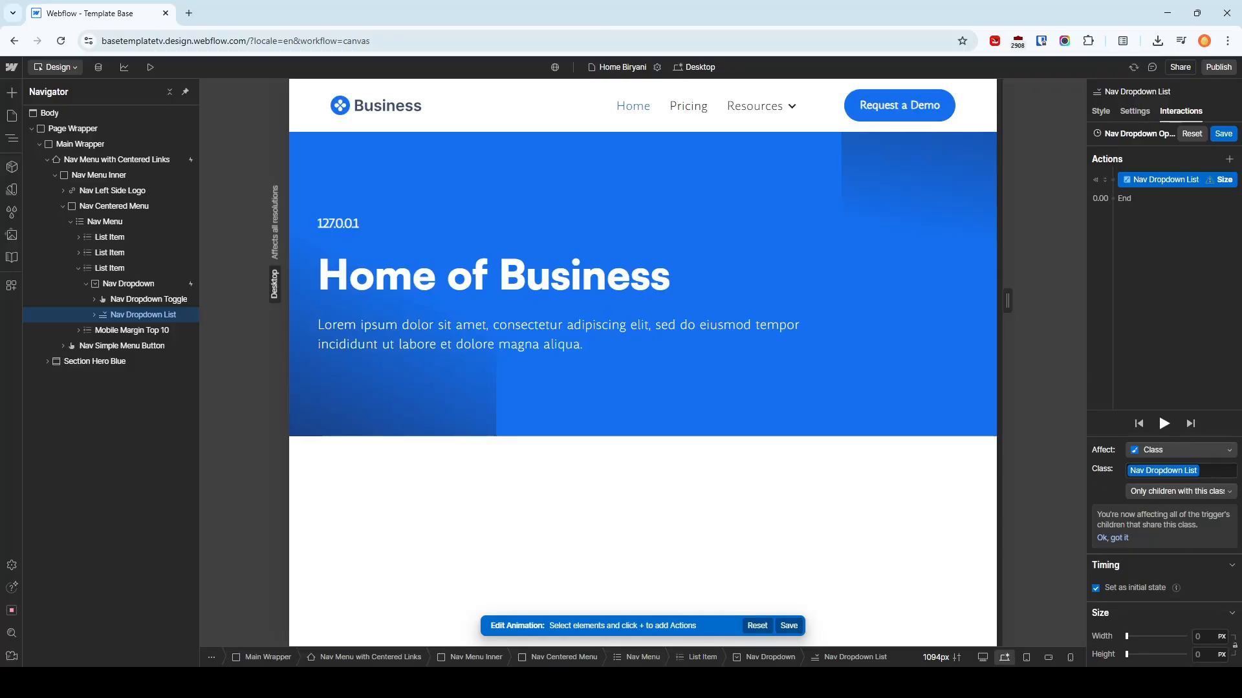
pyautogui.click(1212, 656)
pyautogui.write('0')
pyautogui.press('Return')
pyautogui.click(1113, 199)
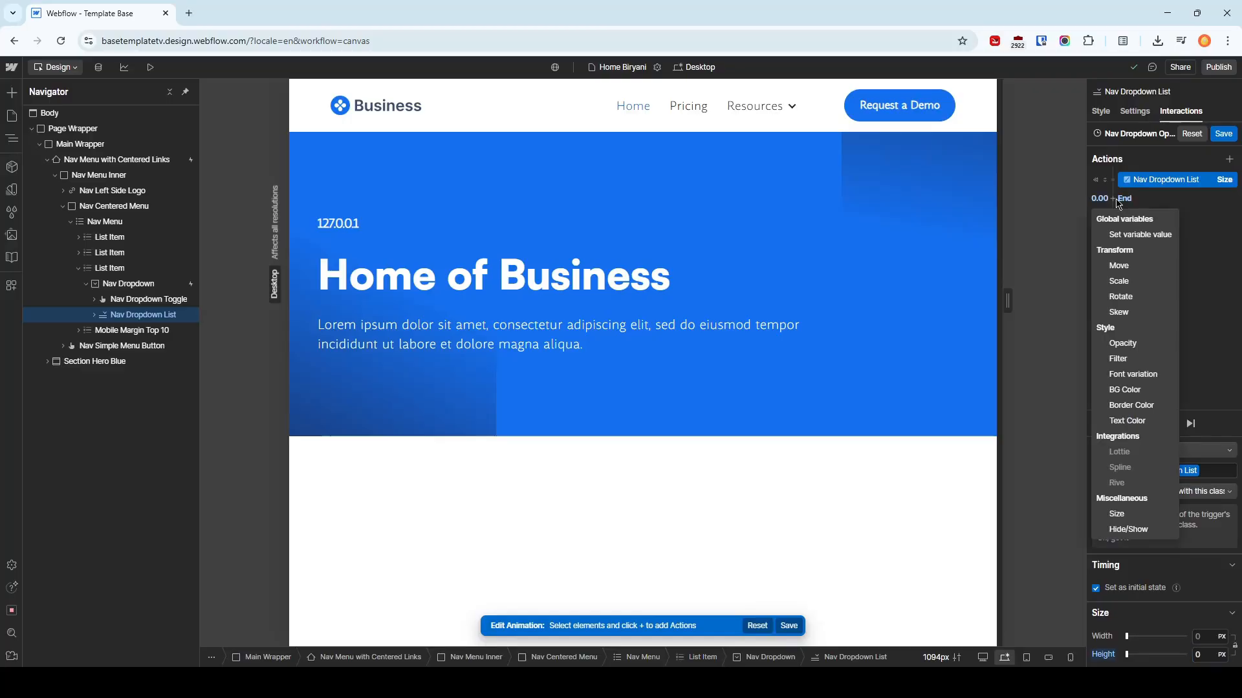
pyautogui.click(1138, 528)
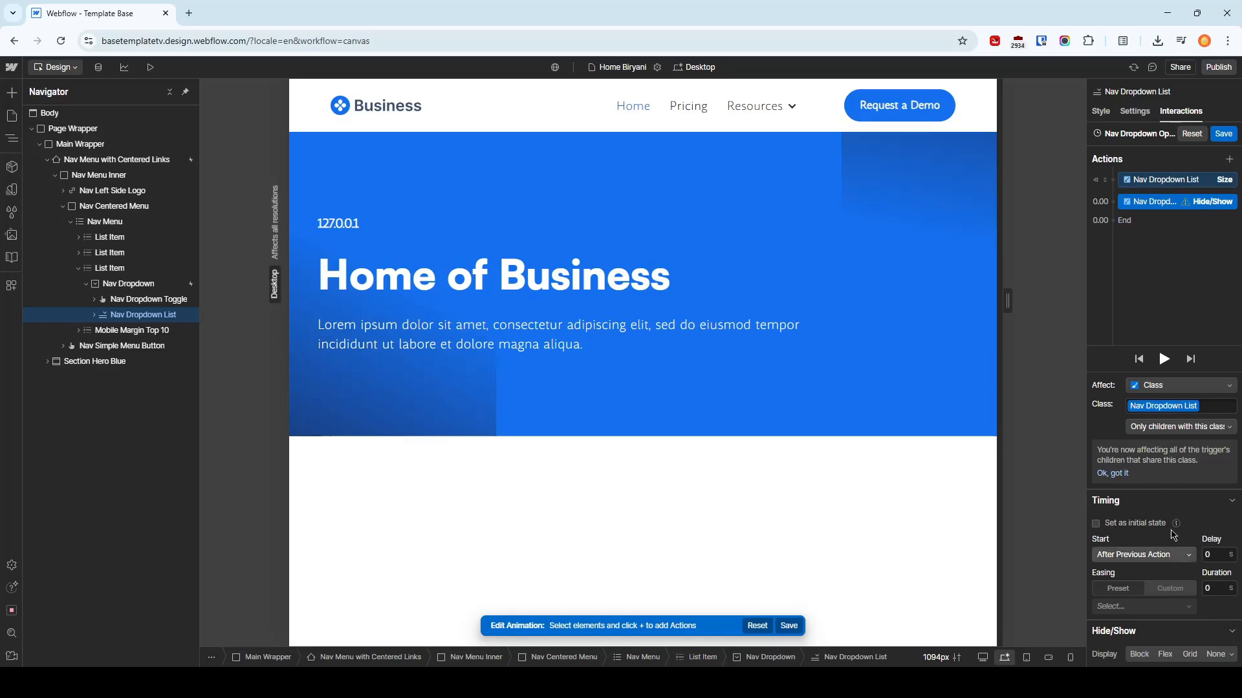
pyautogui.press('Delete')
# Add a second Size action for the Nav Dropdown List with its height set to Auto
pyautogui.click(1115, 199)
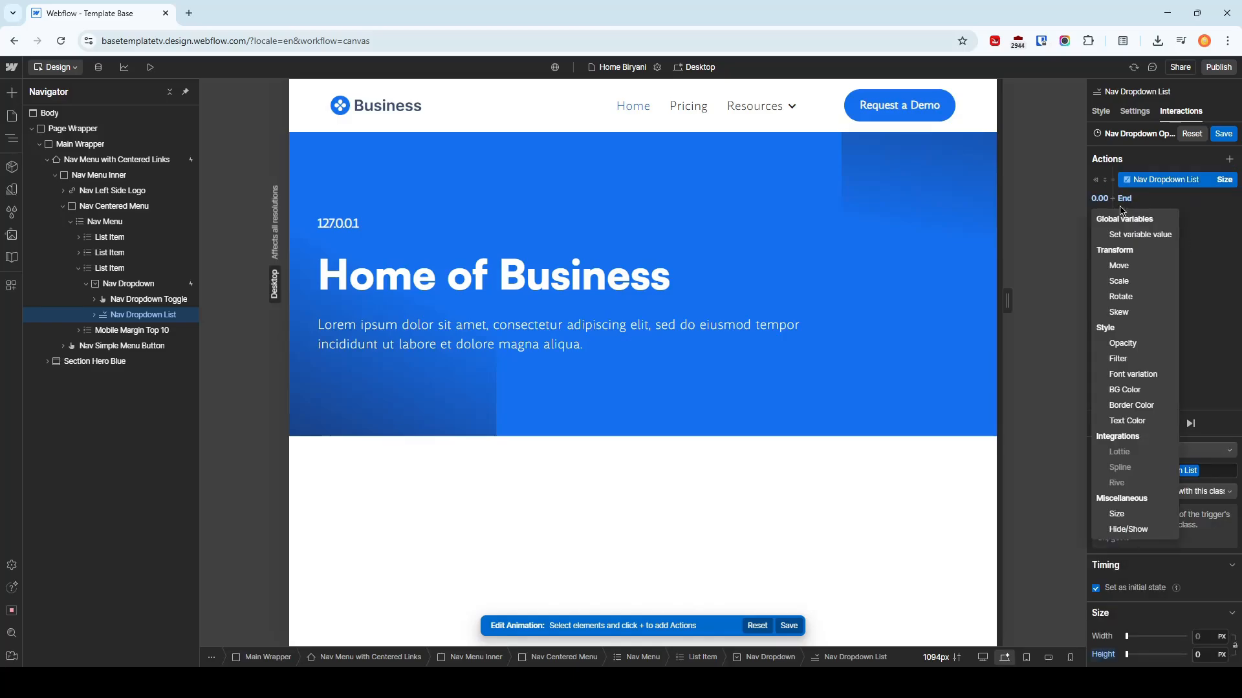
pyautogui.click(1129, 513)
pyautogui.scroll(-2, 1195, 656)
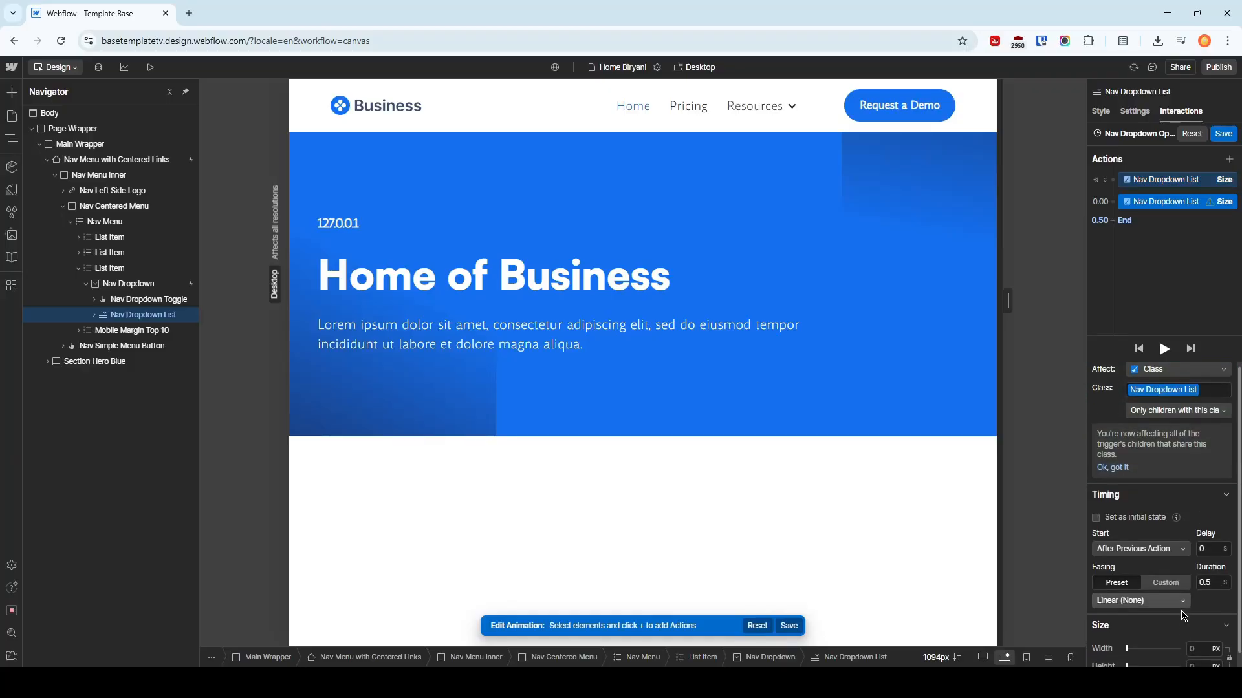
pyautogui.click(1216, 655)
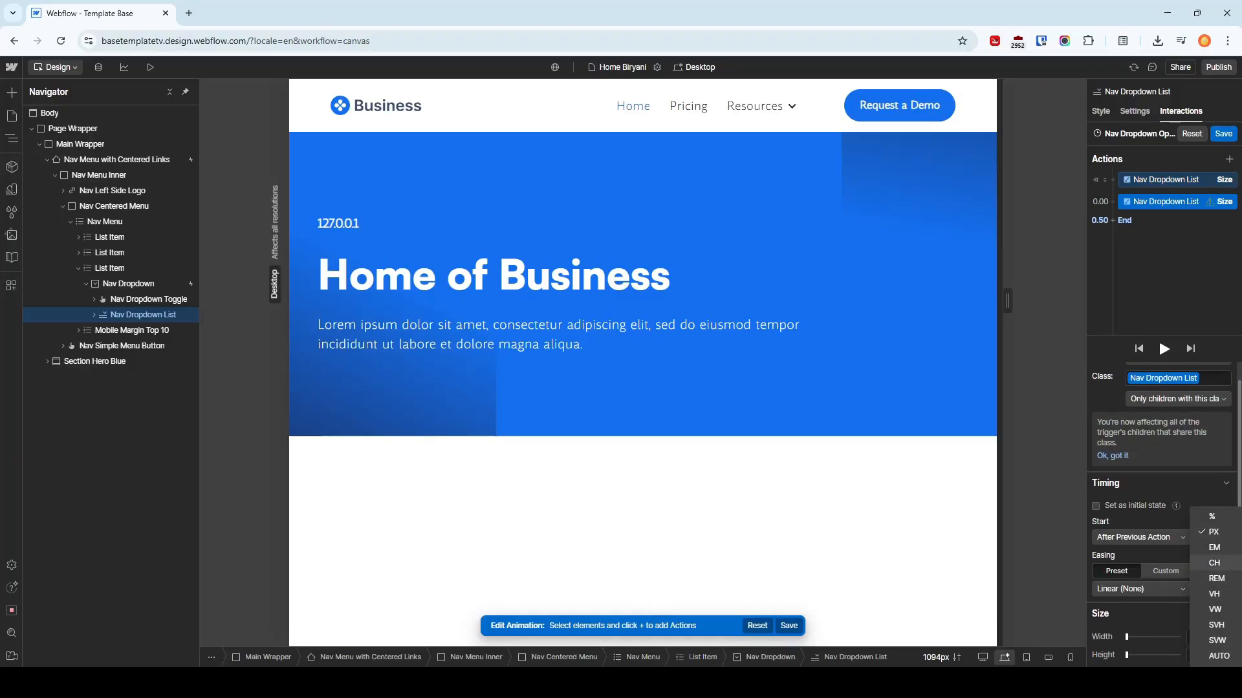
pyautogui.click(1219, 656)
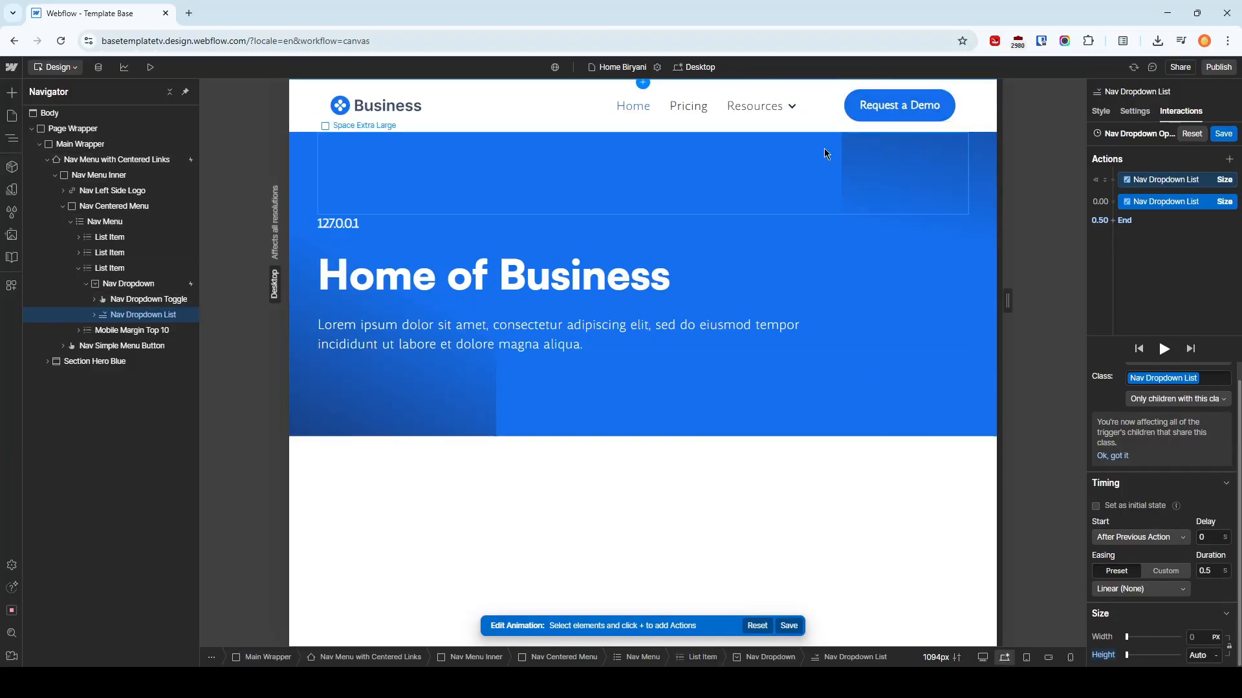
# Set the duration of the Auto-height Size action to 0.25 seconds
pyautogui.click(1205, 571)
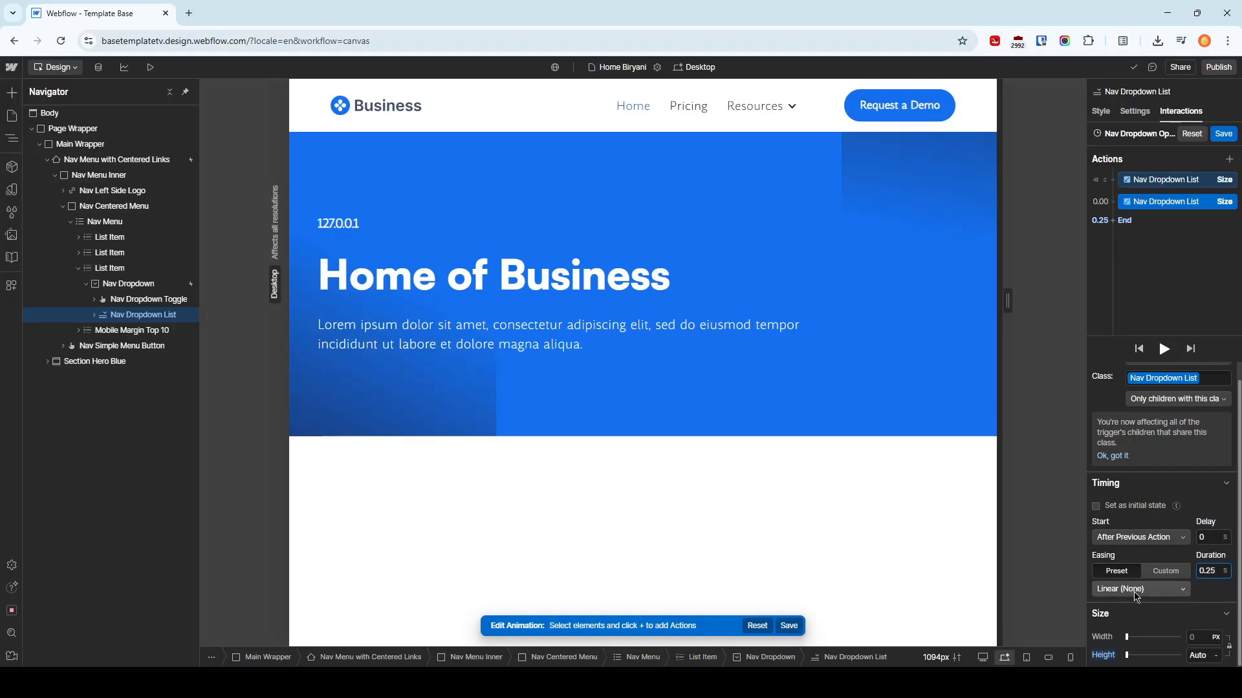
pyautogui.click(1166, 590)
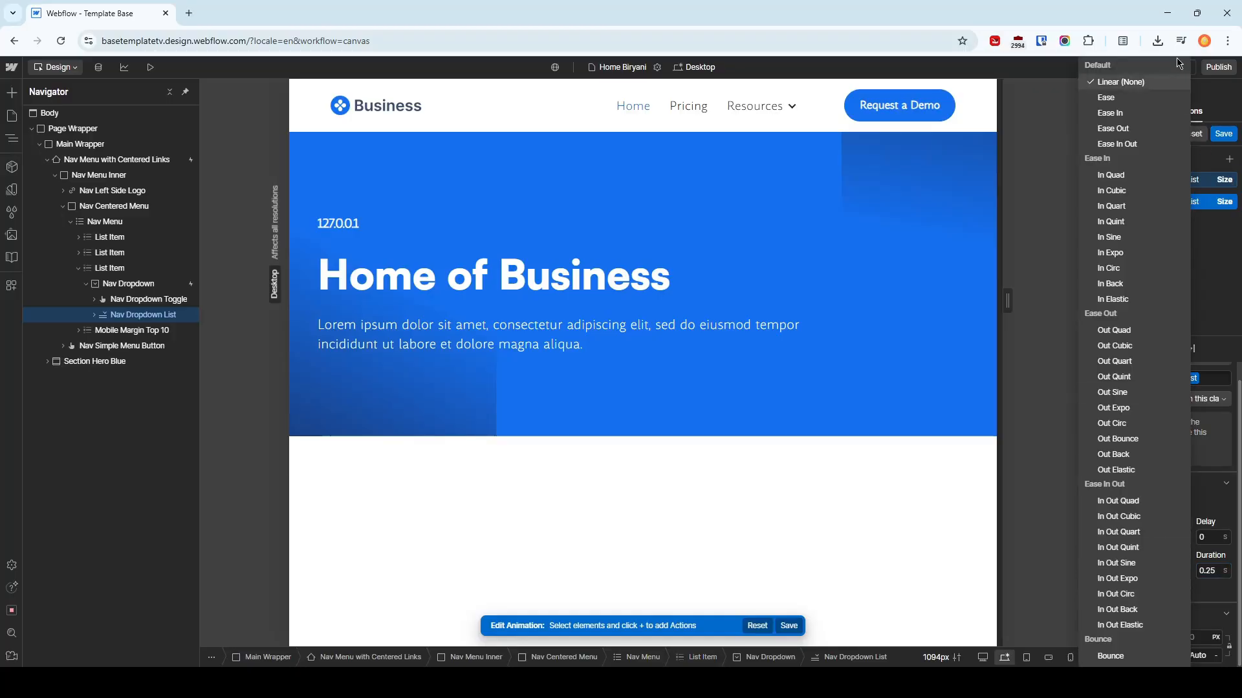
pyautogui.click(1228, 269)
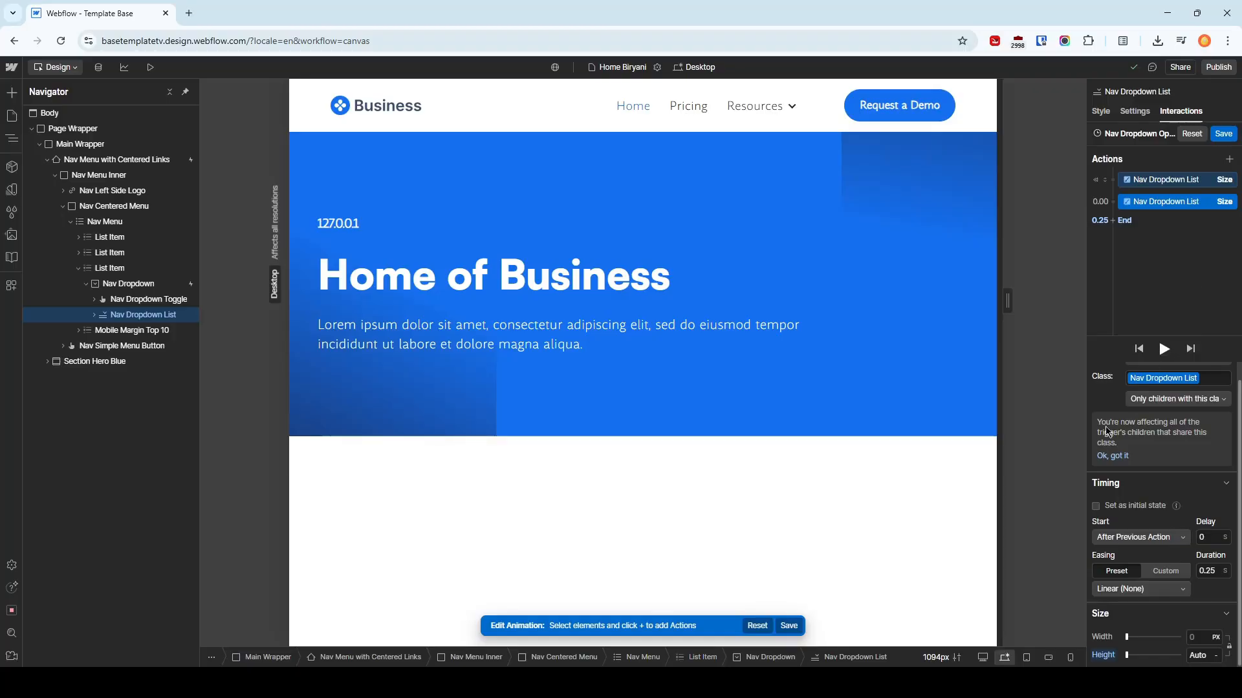
pyautogui.click(1164, 221)
pyautogui.click(1162, 206)
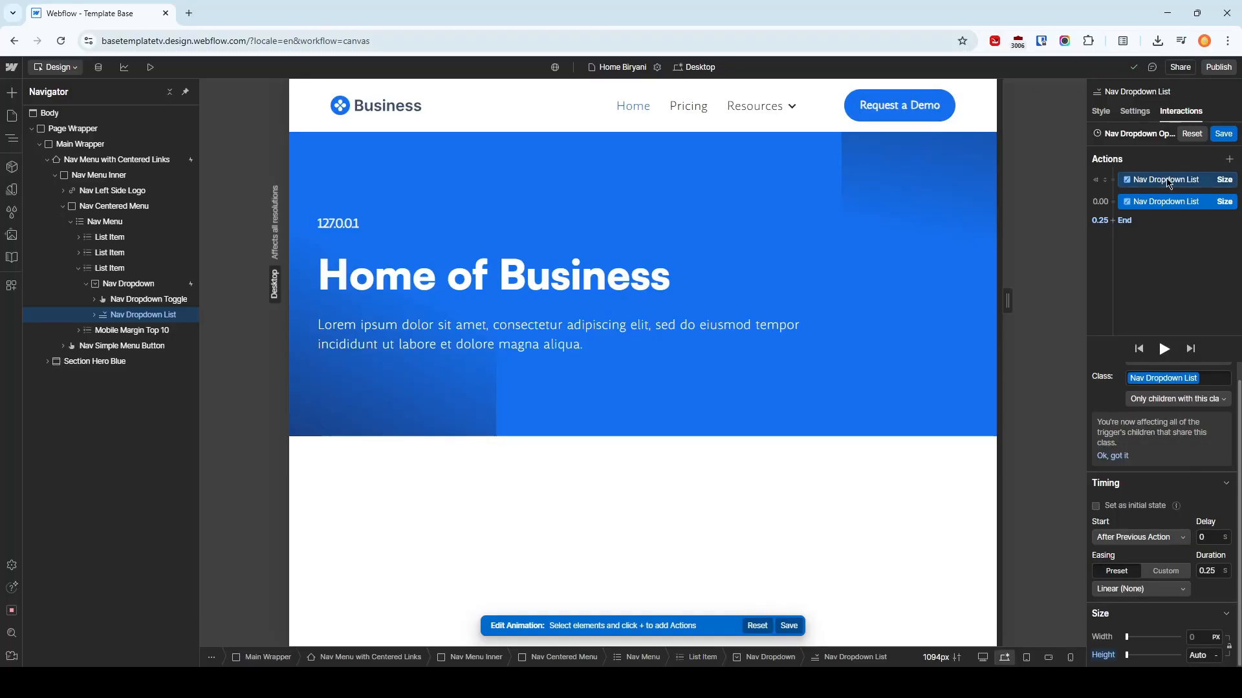
pyautogui.click(1166, 180)
pyautogui.click(1168, 204)
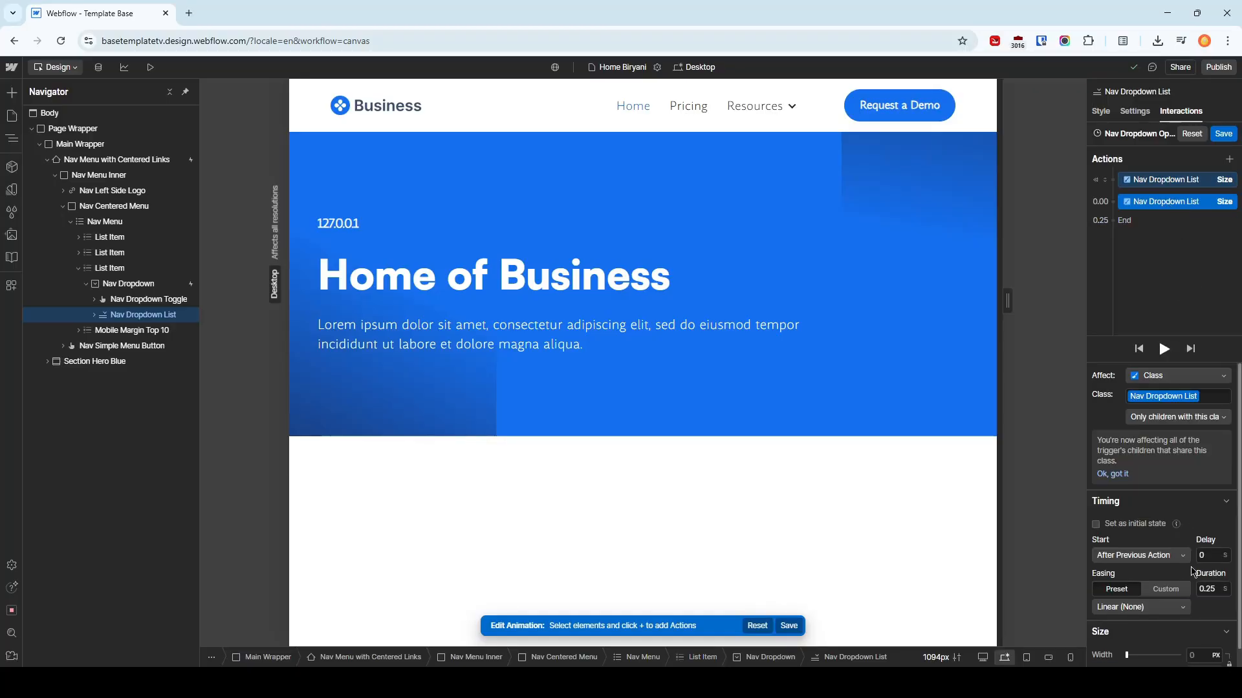
# Preview the page, open and close the Resources dropdown repeatedly to test its animation, and return to the design view
pyautogui.click(151, 67)
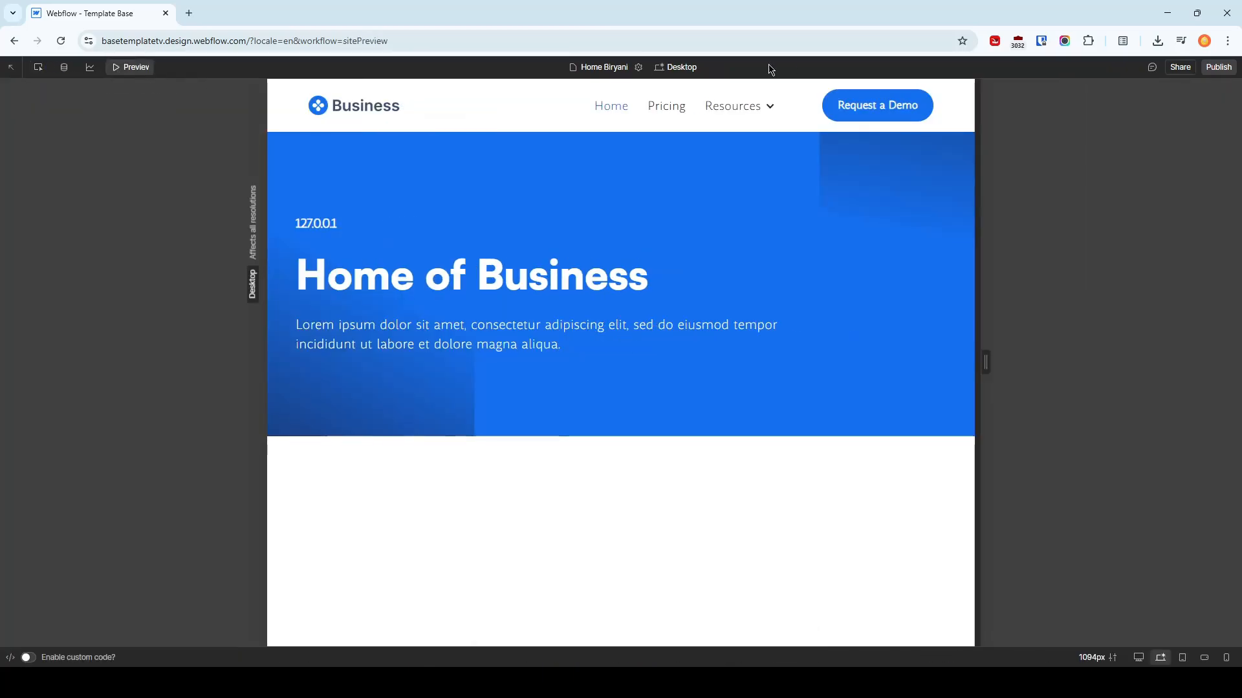
pyautogui.click(766, 106)
pyautogui.click(766, 105)
pyautogui.click(766, 106)
pyautogui.click(766, 106)
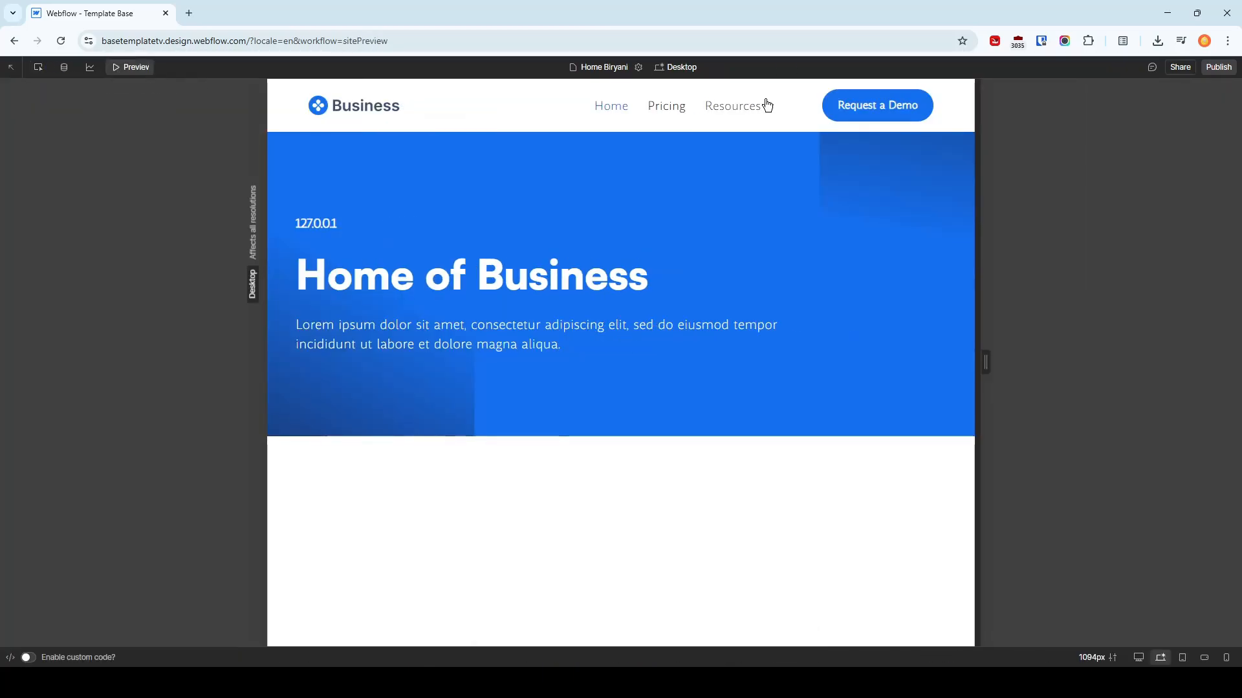
pyautogui.click(113, 67)
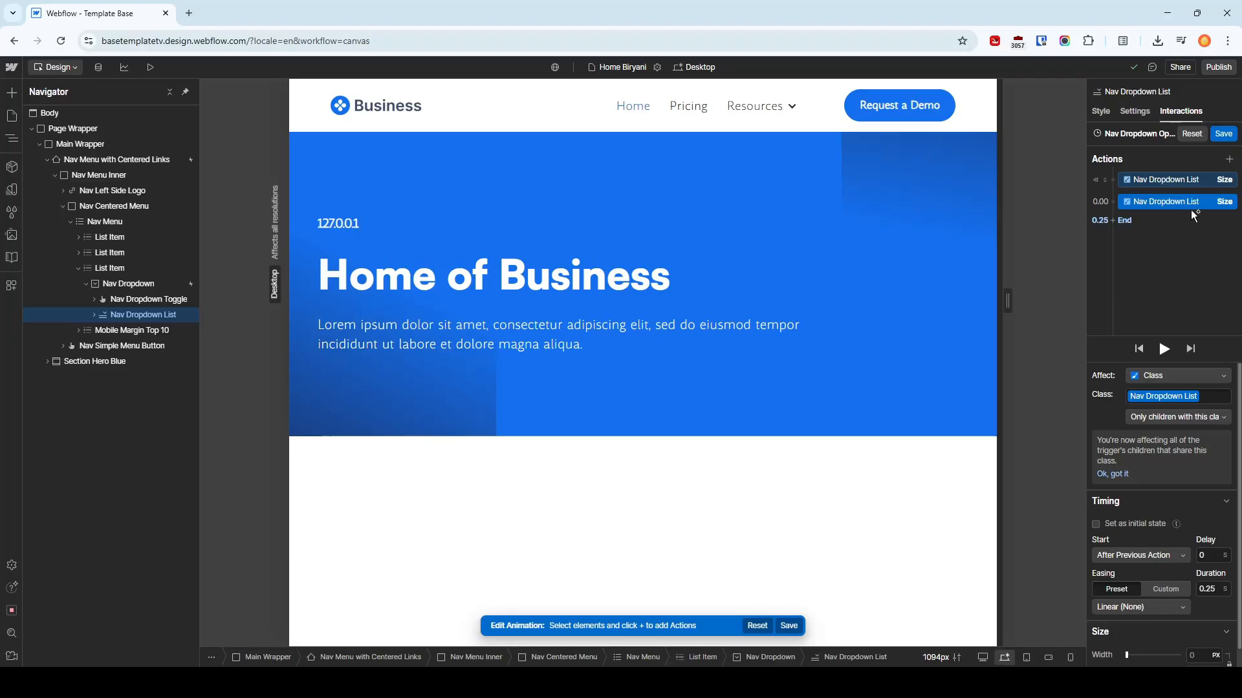
# Save the changes to the Nav Dropdown Opens animation
pyautogui.click(1223, 133)
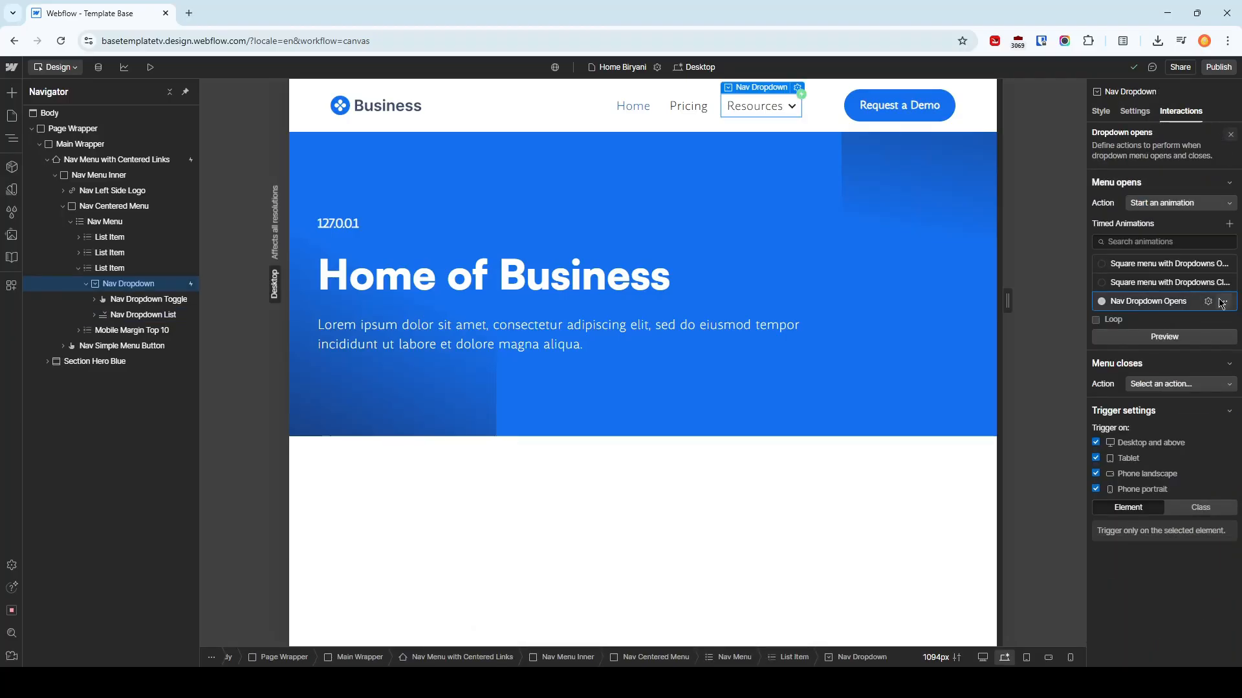
pyautogui.click(1221, 303)
pyautogui.click(1204, 373)
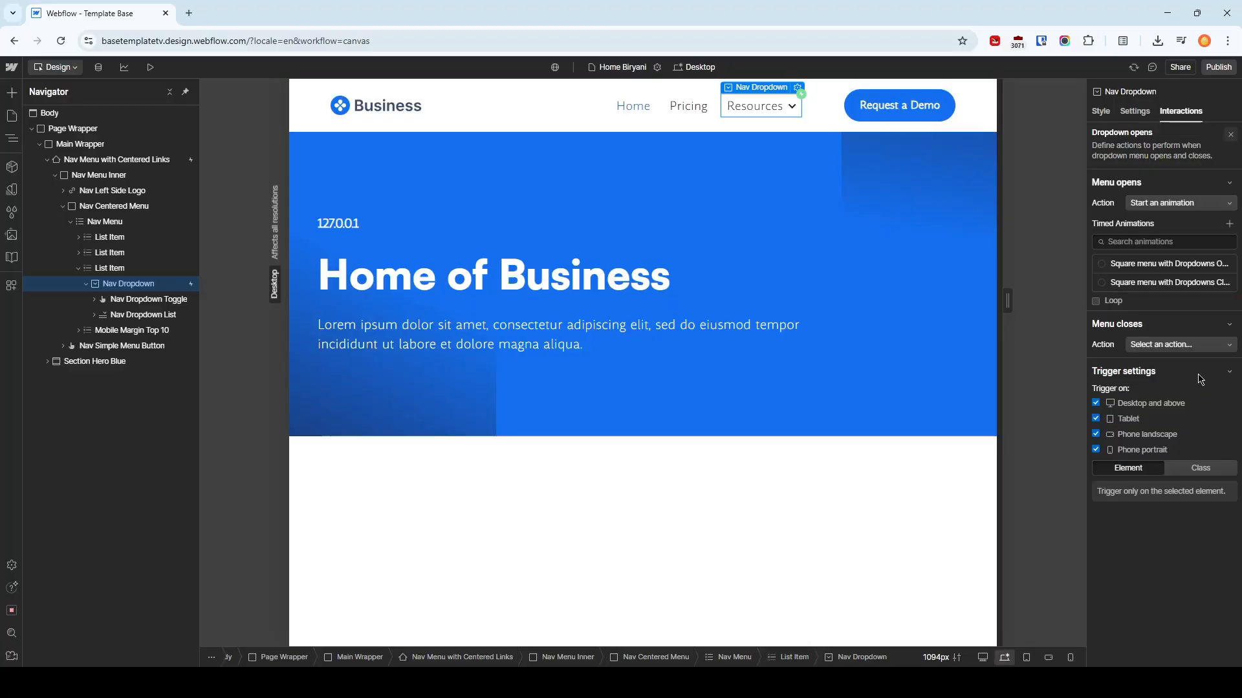
pyautogui.click(1183, 285)
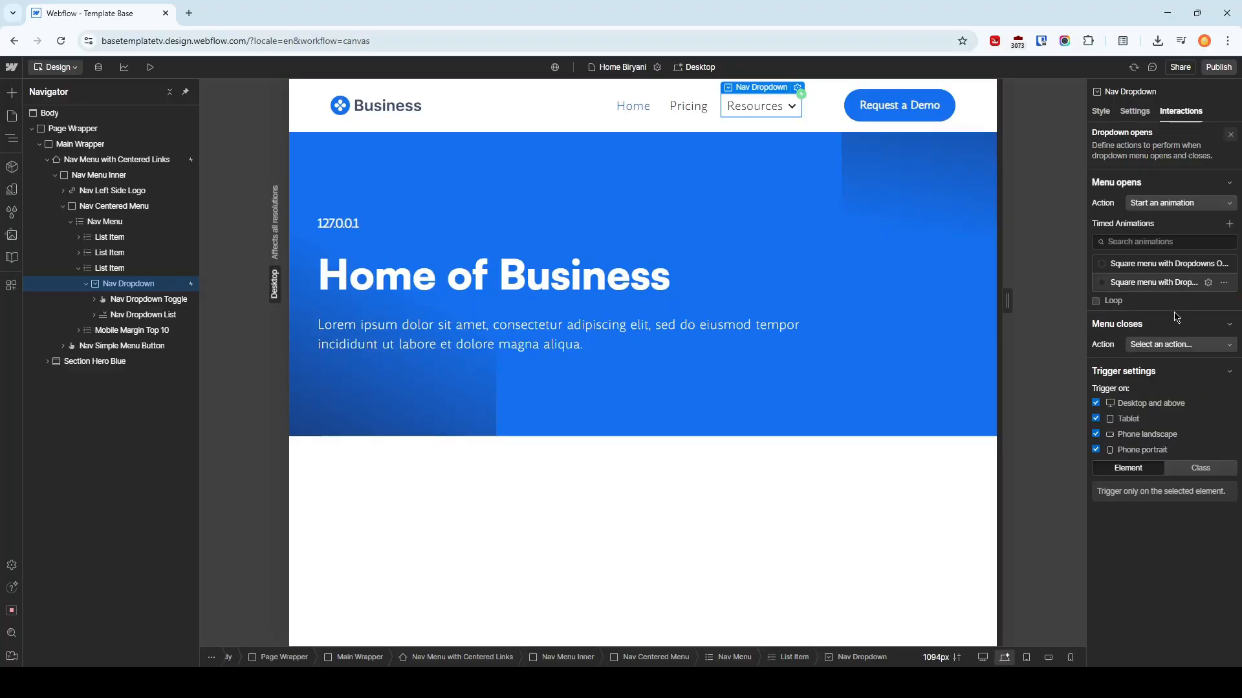
pyautogui.hotkey('ctrl', 'z')
pyautogui.click(1232, 306)
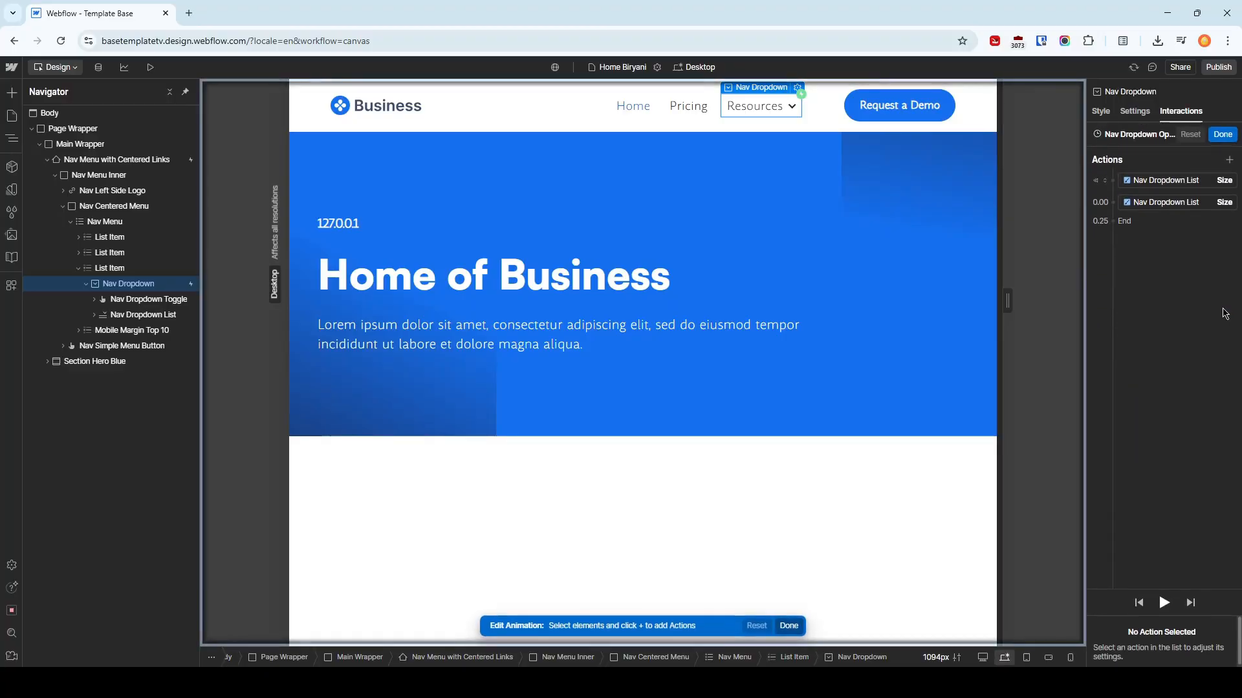
pyautogui.click(1224, 135)
# Duplicate the Nav Dropdown Opens animation and have the dropdown's Menu closes action start the copy
pyautogui.click(1224, 304)
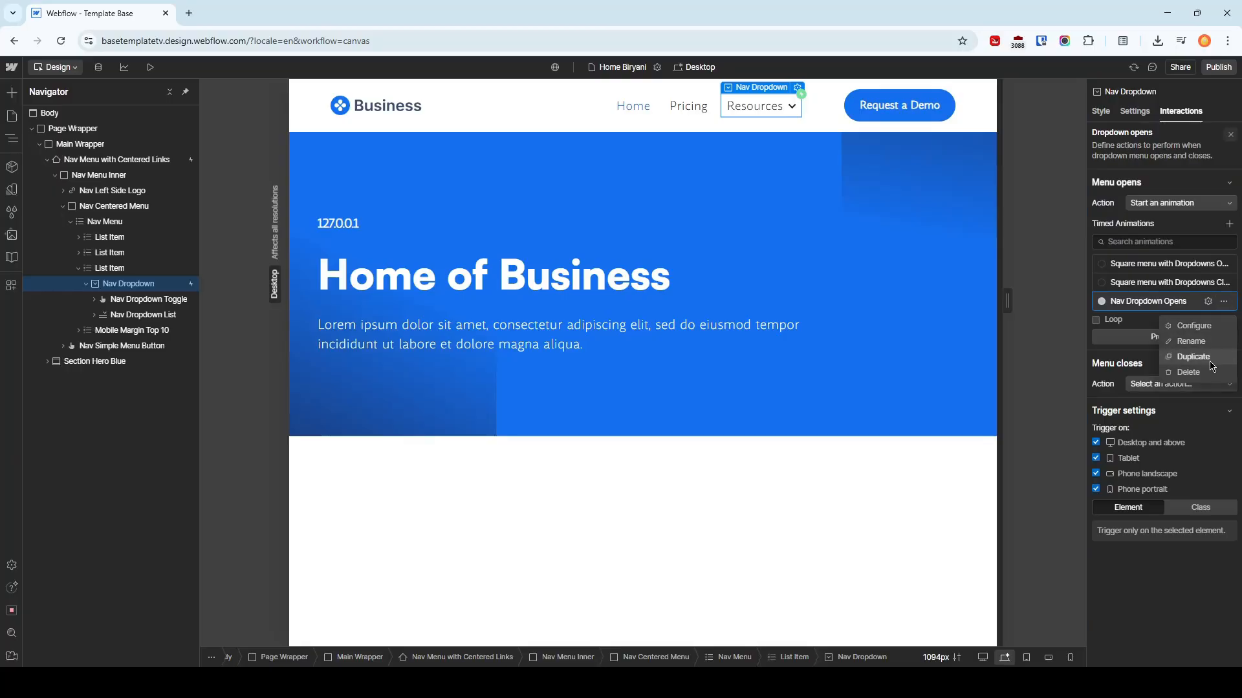
pyautogui.click(1210, 362)
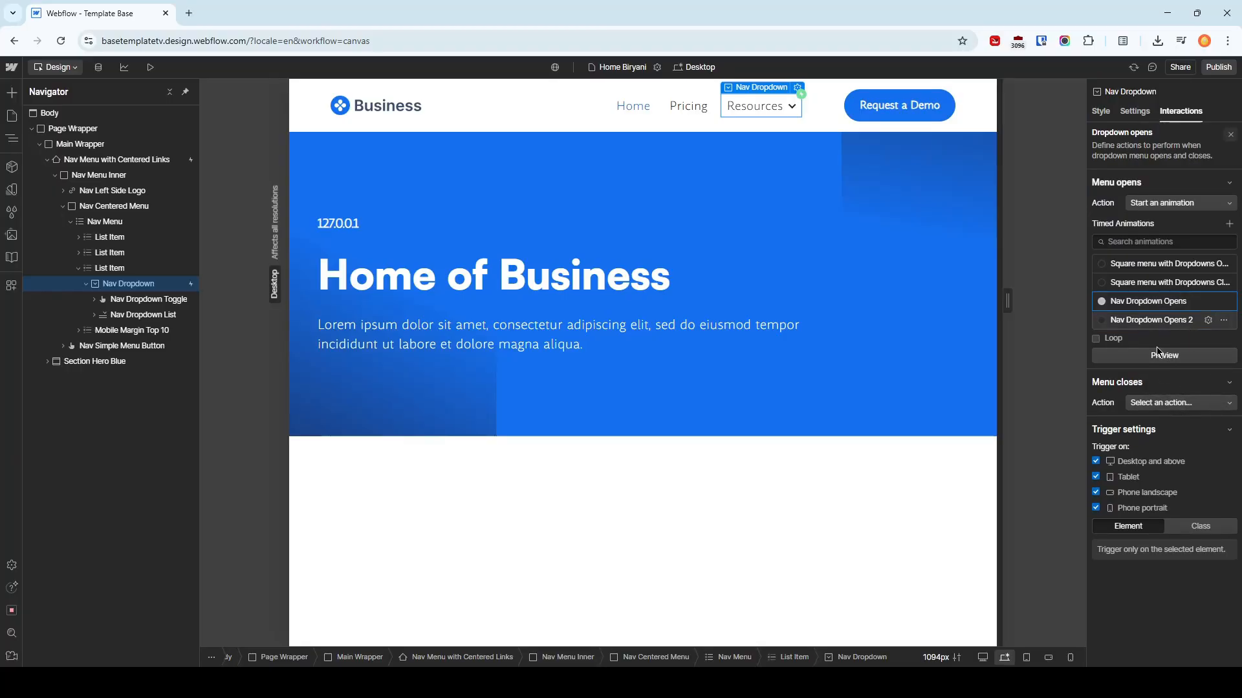
pyautogui.click(1188, 405)
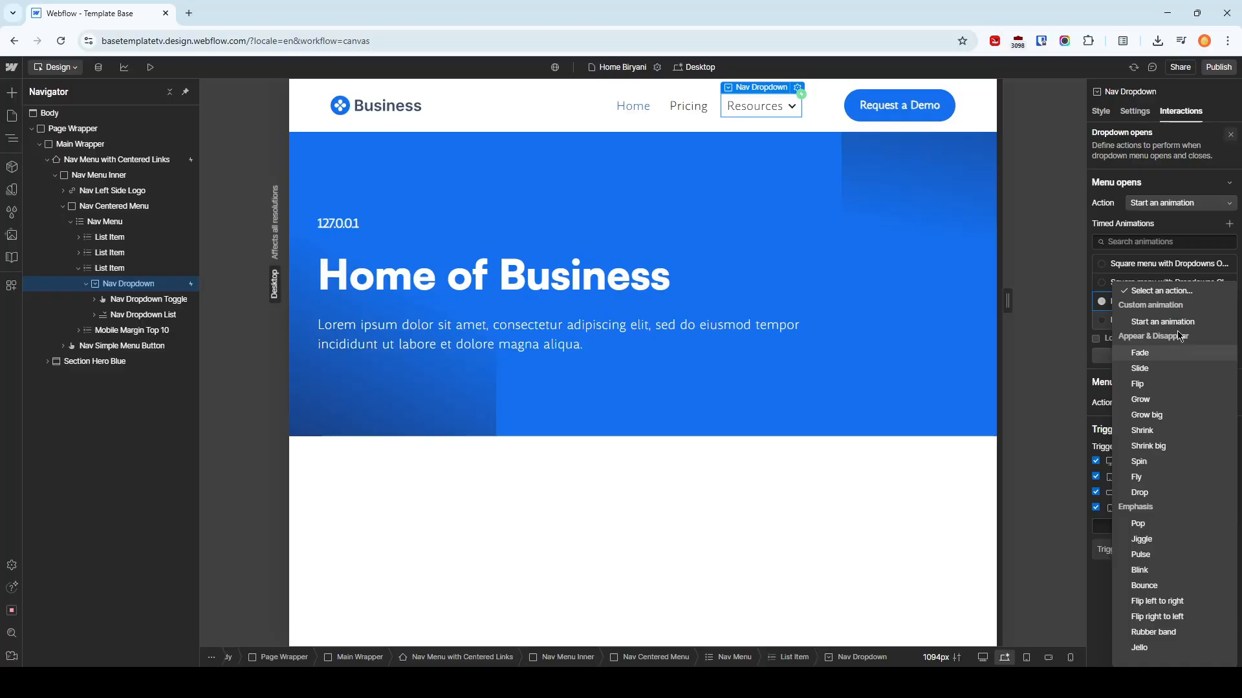
pyautogui.click(1178, 321)
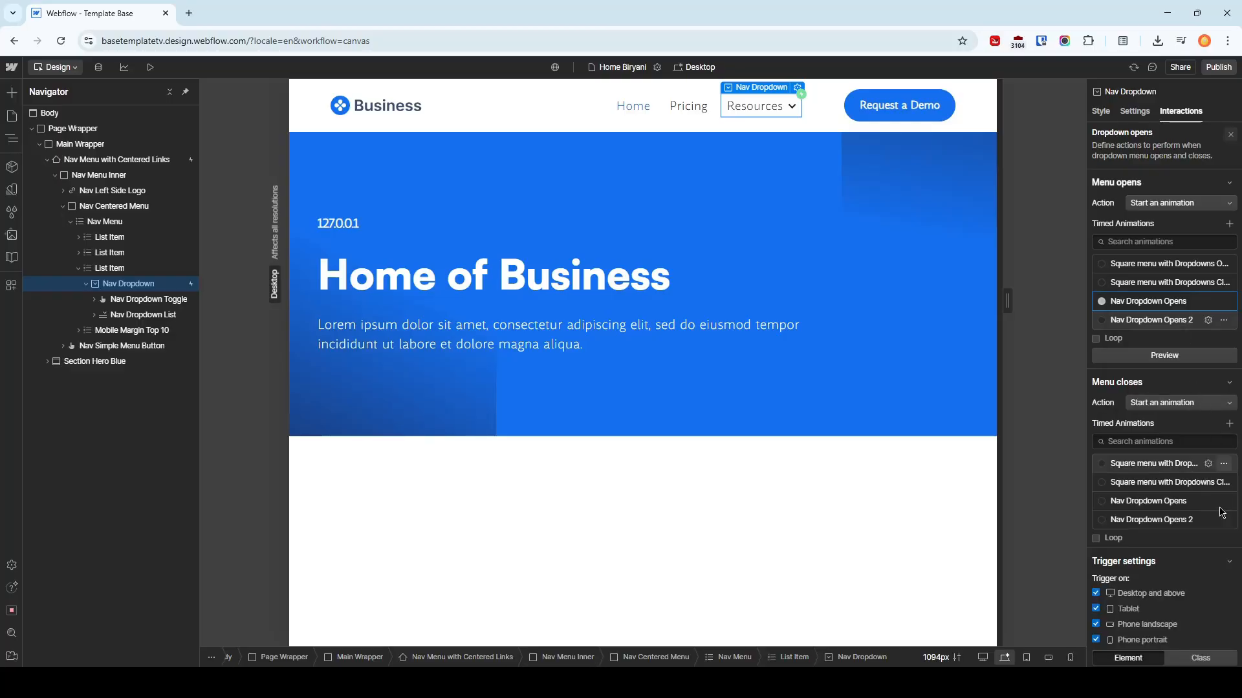
pyautogui.click(1174, 521)
# Open the duplicated animation for editing and rename it Nav Dropdown Closes
pyautogui.click(1207, 520)
pyautogui.click(1151, 133)
pyautogui.press('Right')
pyautogui.hotkey('ctrl', 'shift', 'Left')
pyautogui.hotkey('ctrl', 'shift', 'Left')
pyautogui.write('Close')
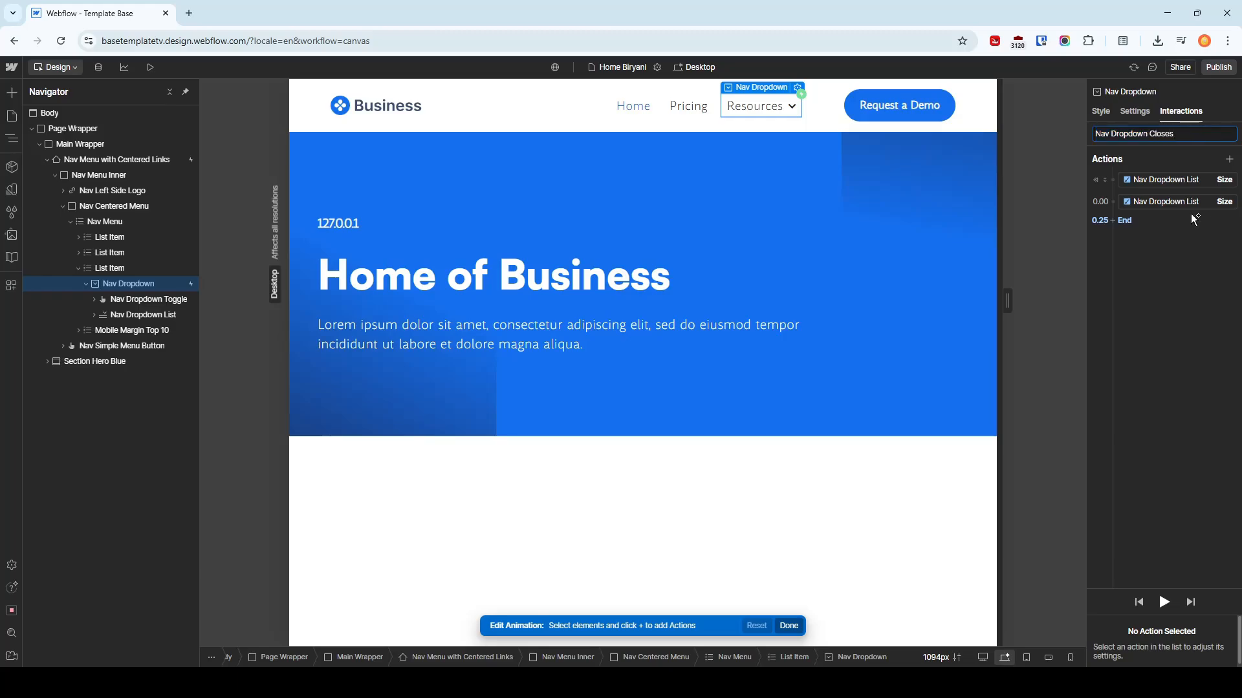
# Delete the Auto-height Size action from the Nav Dropdown Closes animation
pyautogui.click(1168, 181)
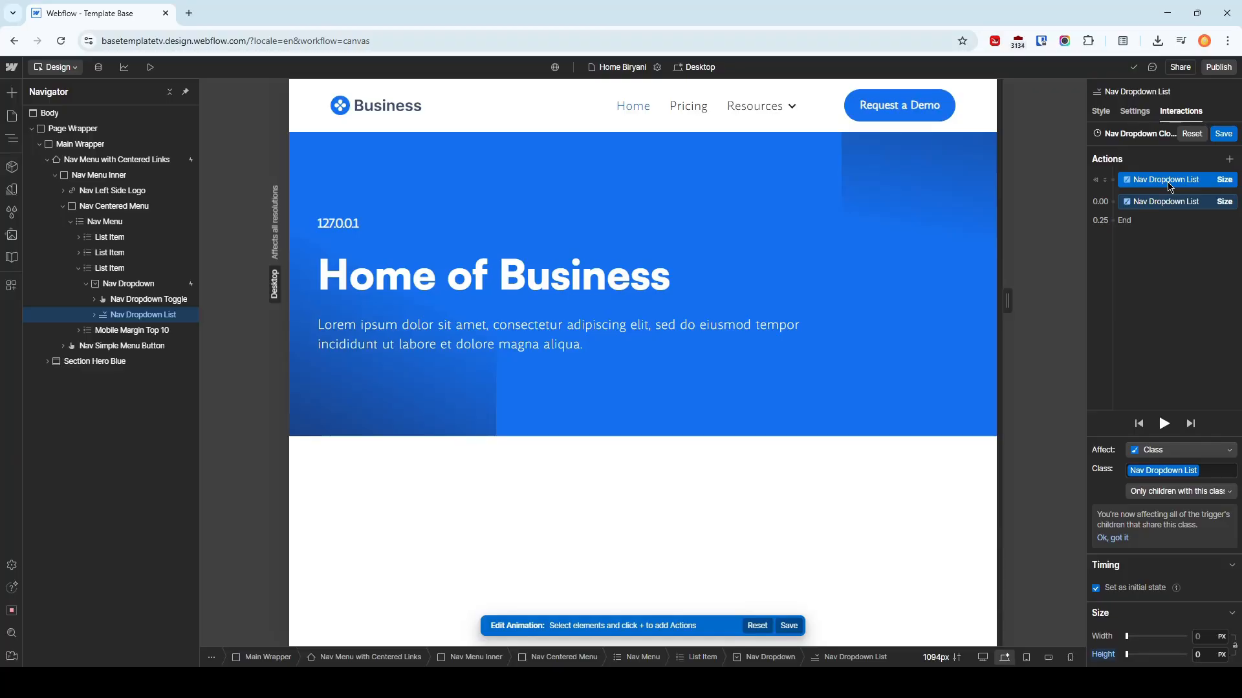
pyautogui.click(1169, 202)
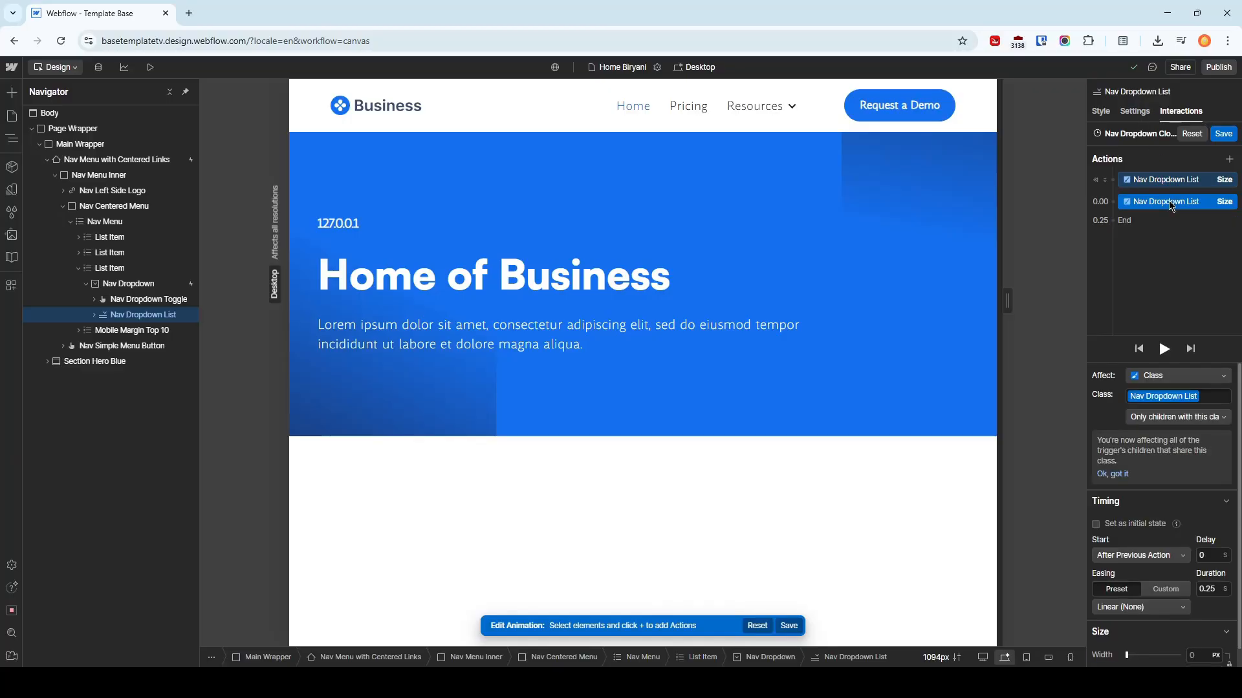
pyautogui.press('Delete')
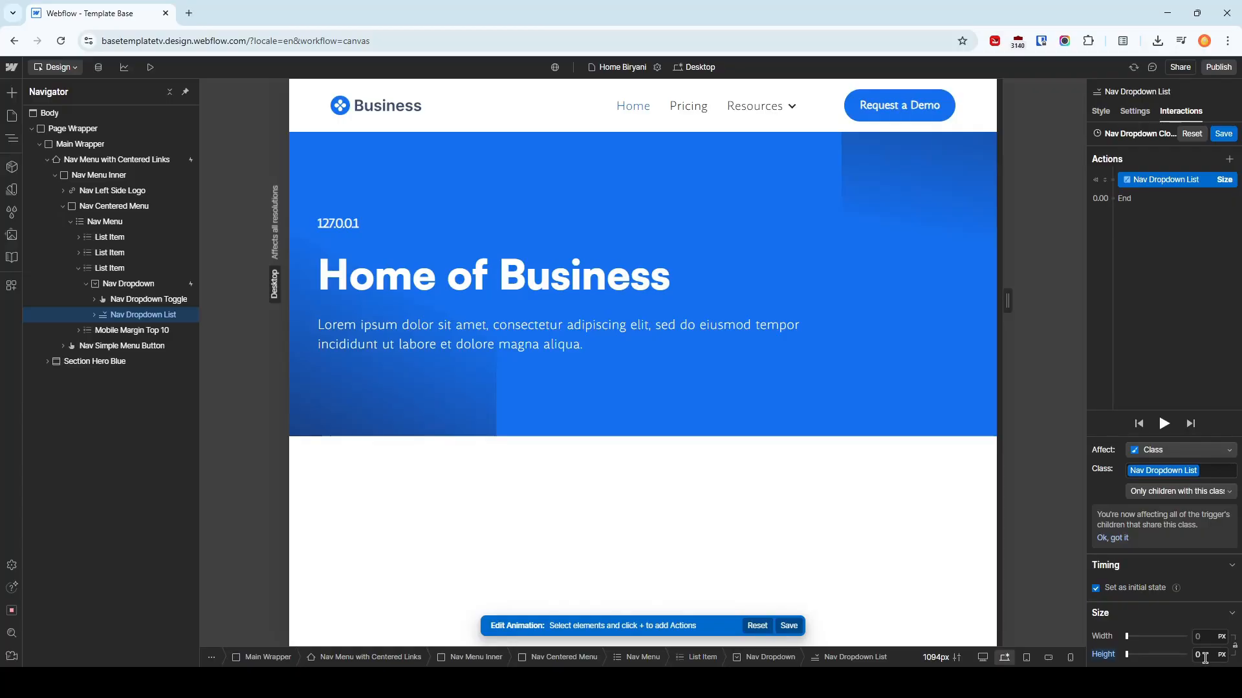
# Turn off the initial state of the remaining 0 px Size action, edit its duration and save the closing animation
pyautogui.click(1133, 592)
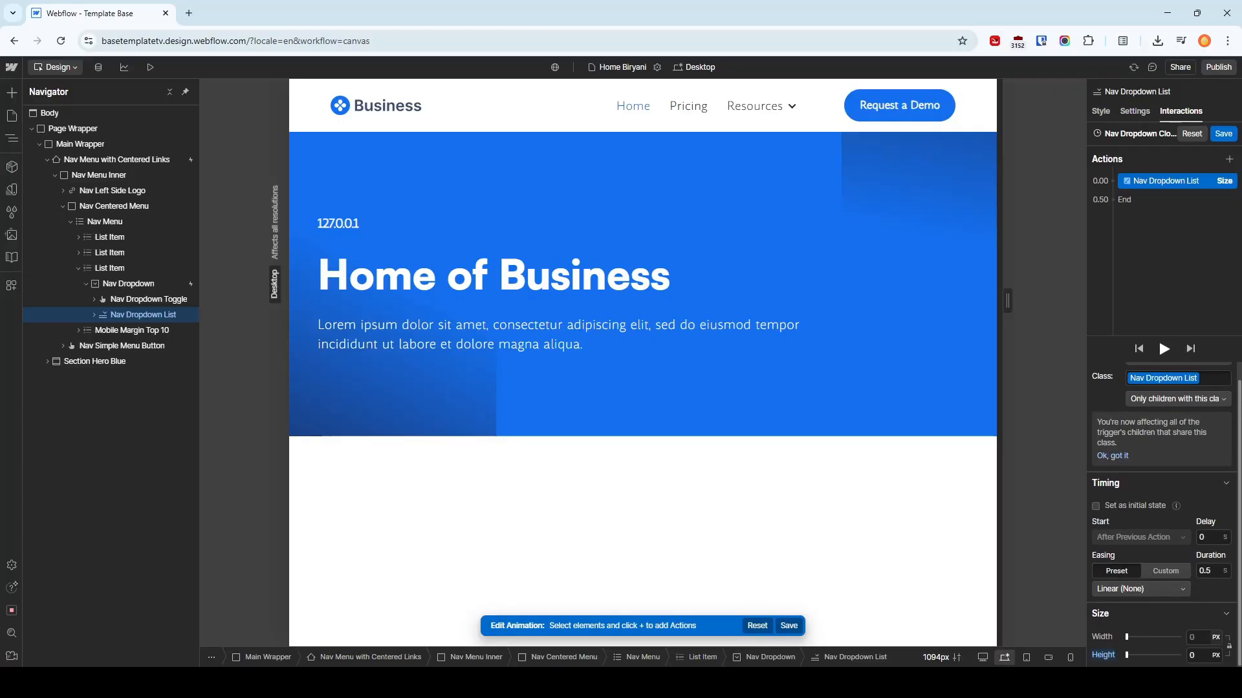
pyautogui.click(1211, 572)
pyautogui.click(1229, 137)
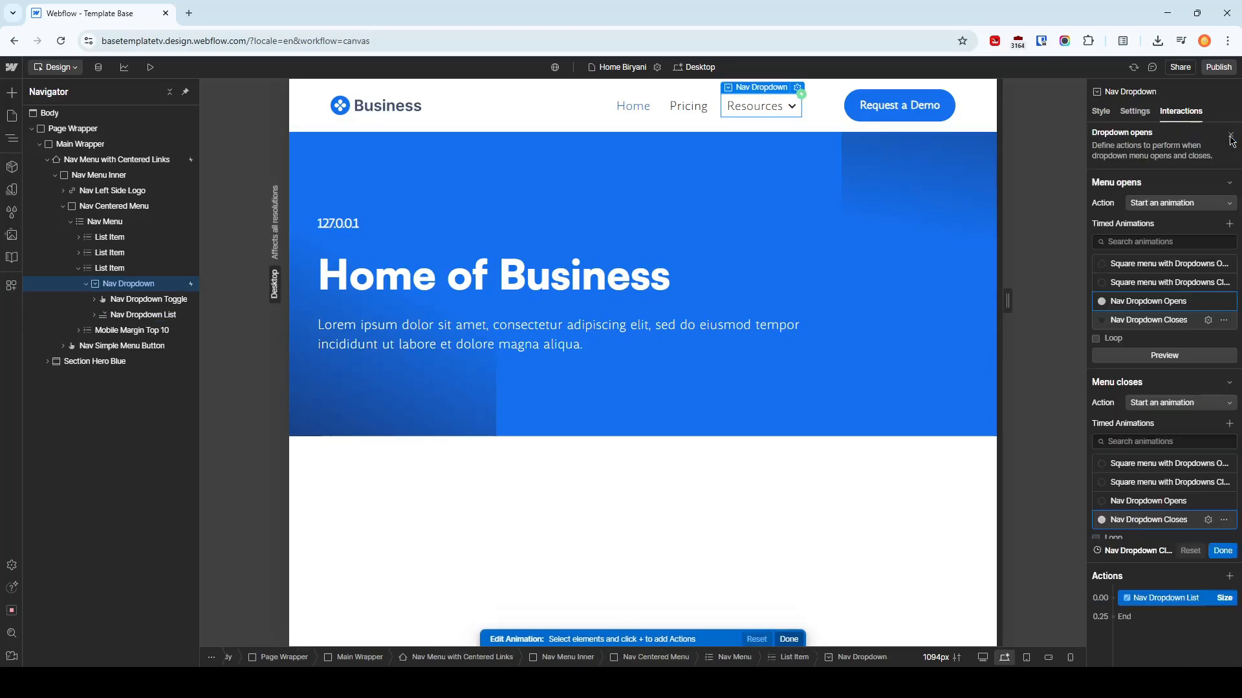
# Preview the page, open and close the Resources dropdown to test both animations, and return to the design view
pyautogui.click(152, 68)
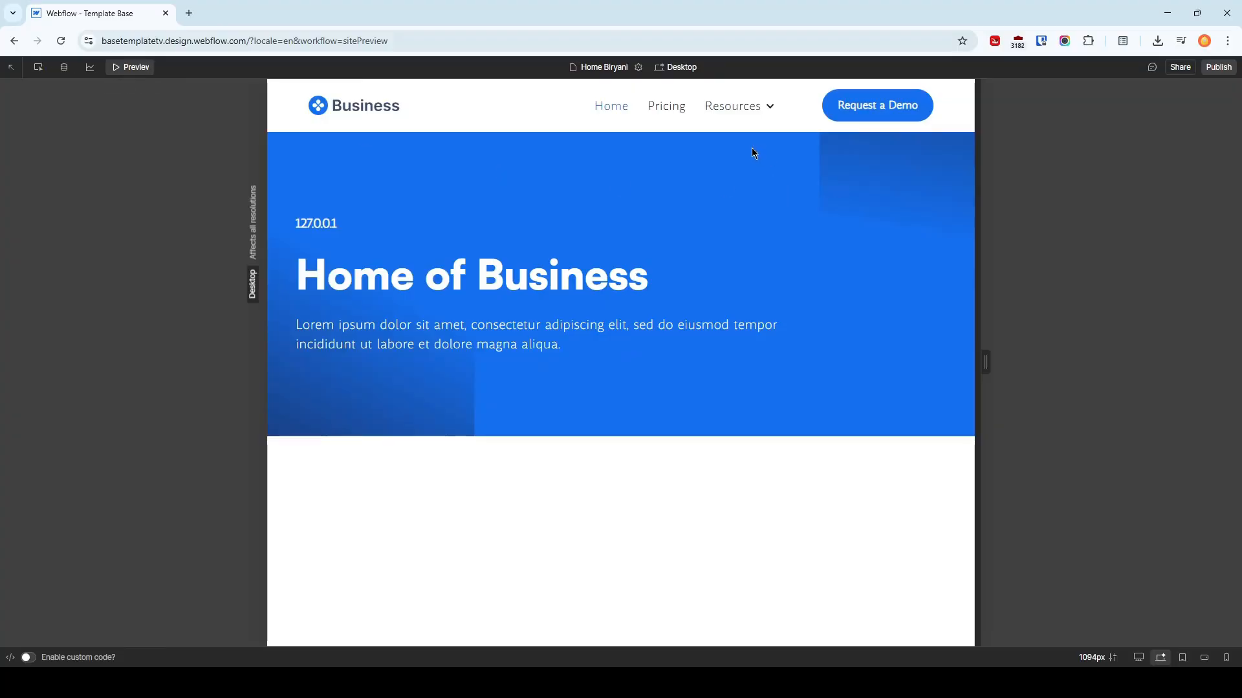
pyautogui.click(756, 106)
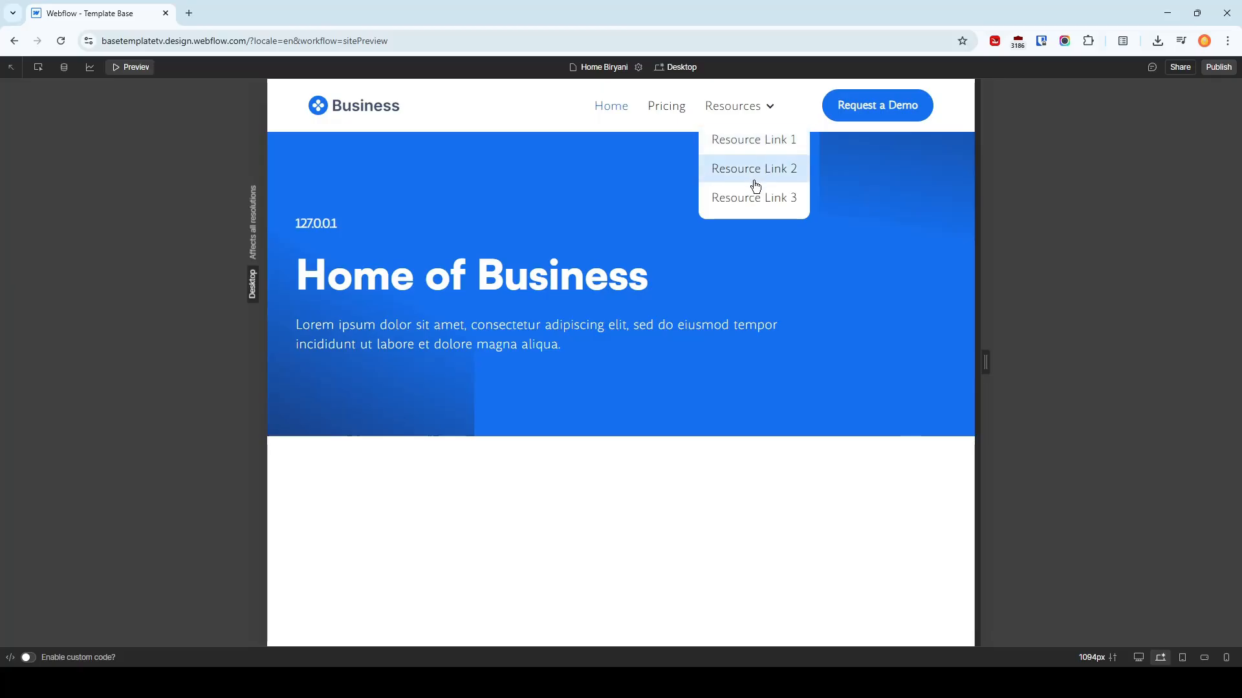
pyautogui.click(764, 109)
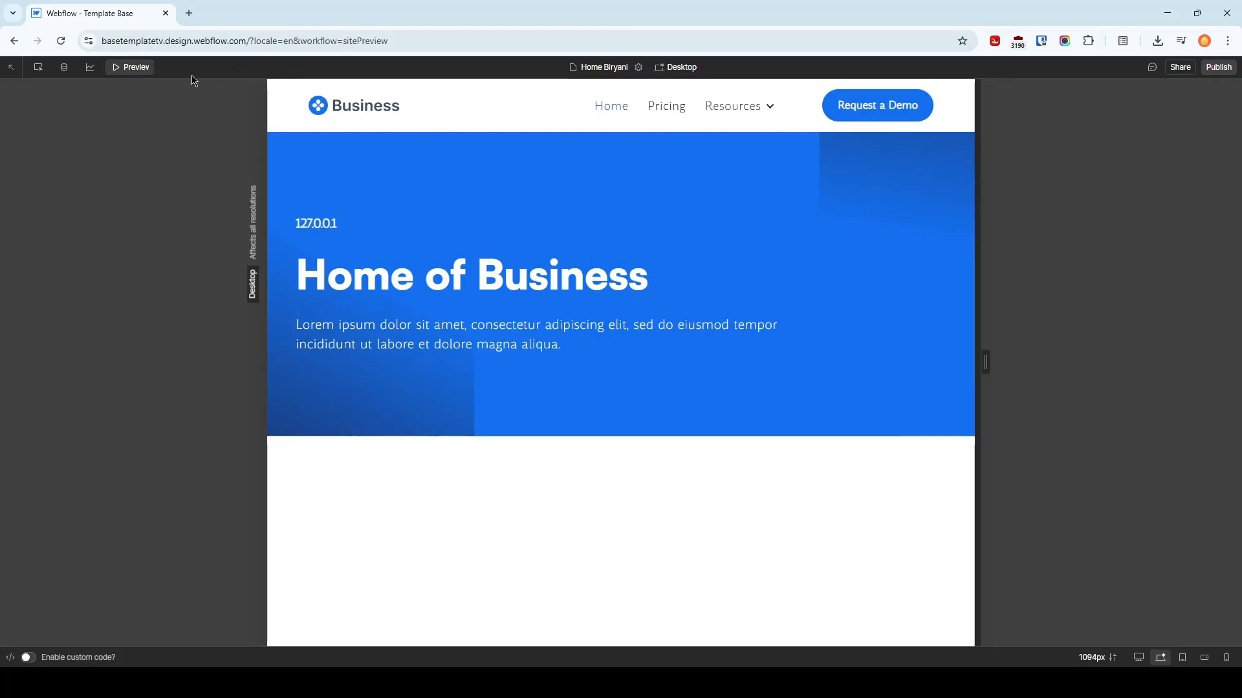
pyautogui.click(128, 68)
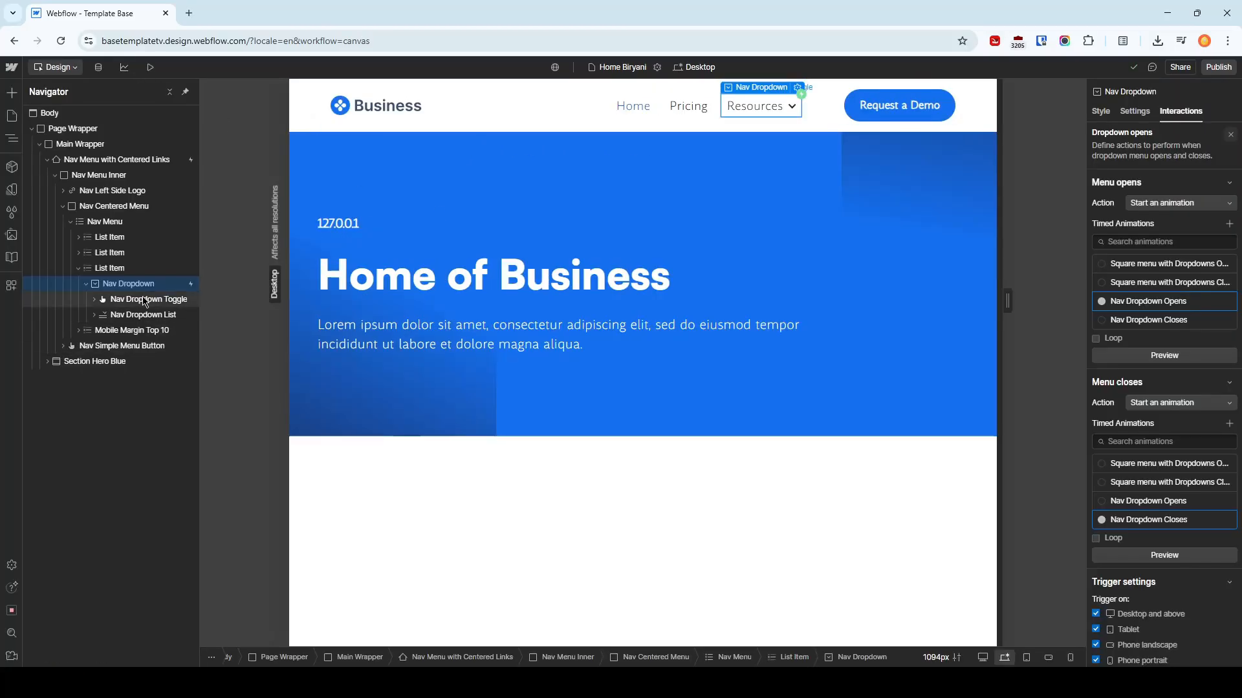
# Review the style settings of Nav Dropdown and its list, along with the dropdown's existing interaction trigger
pyautogui.click(1100, 112)
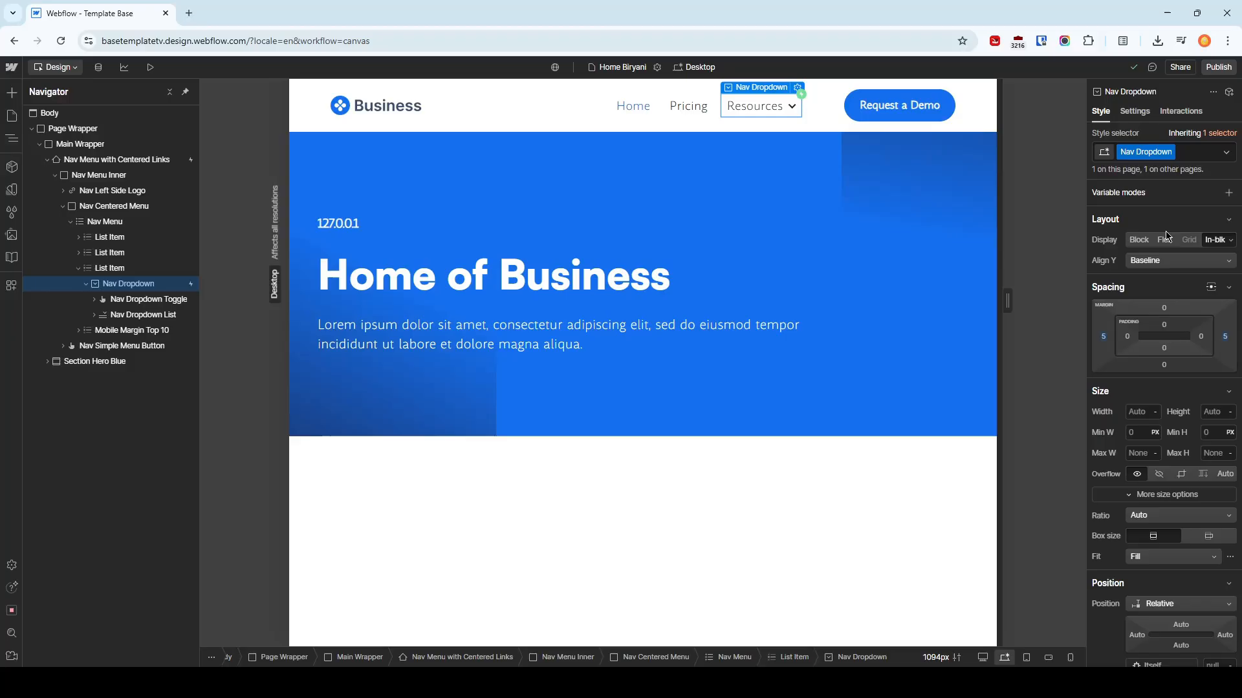
pyautogui.click(152, 317)
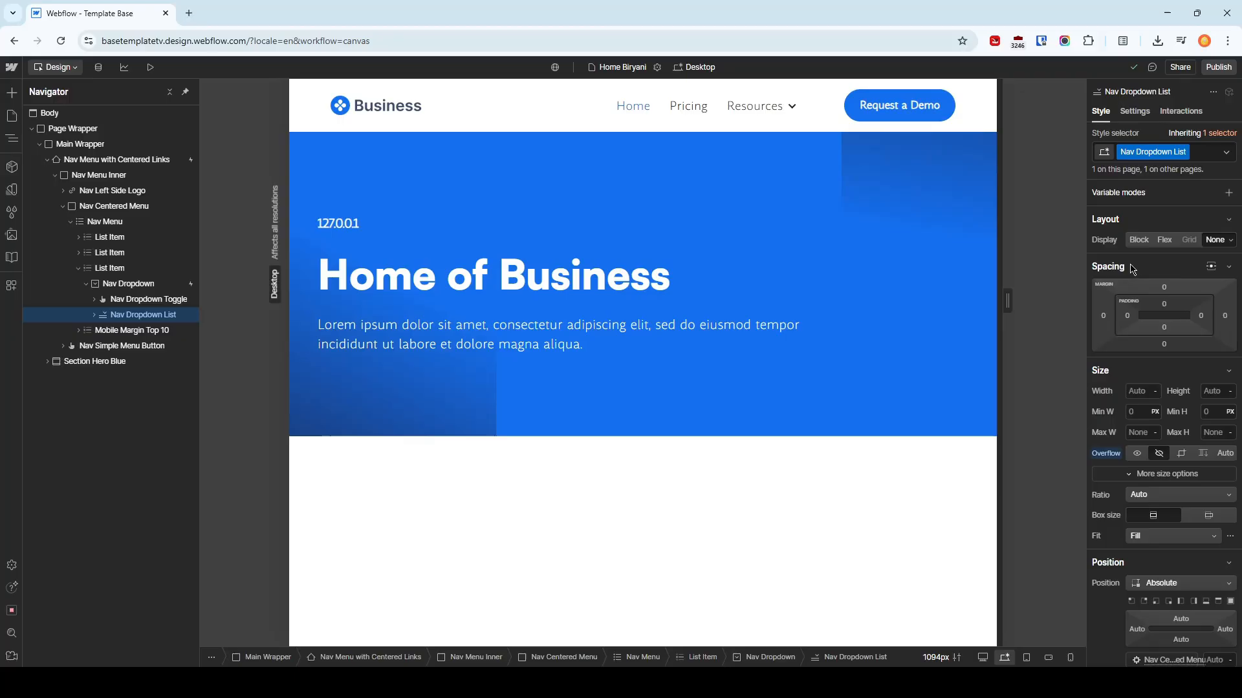
pyautogui.click(1181, 111)
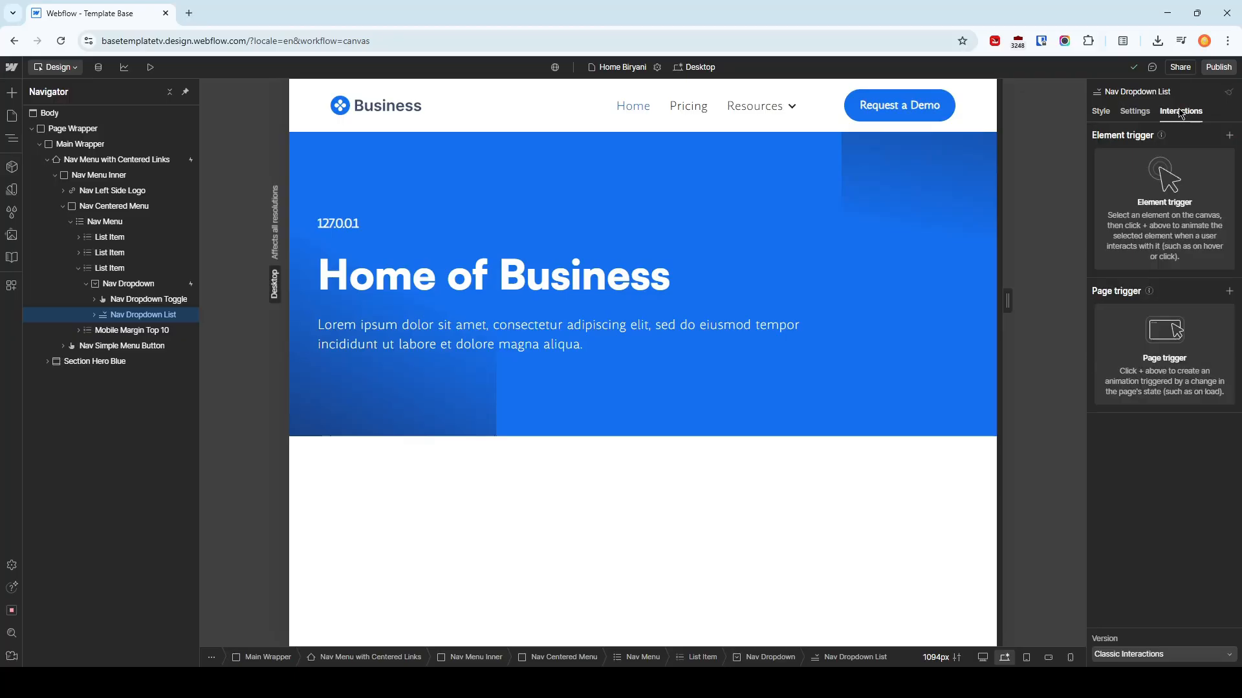
pyautogui.click(128, 283)
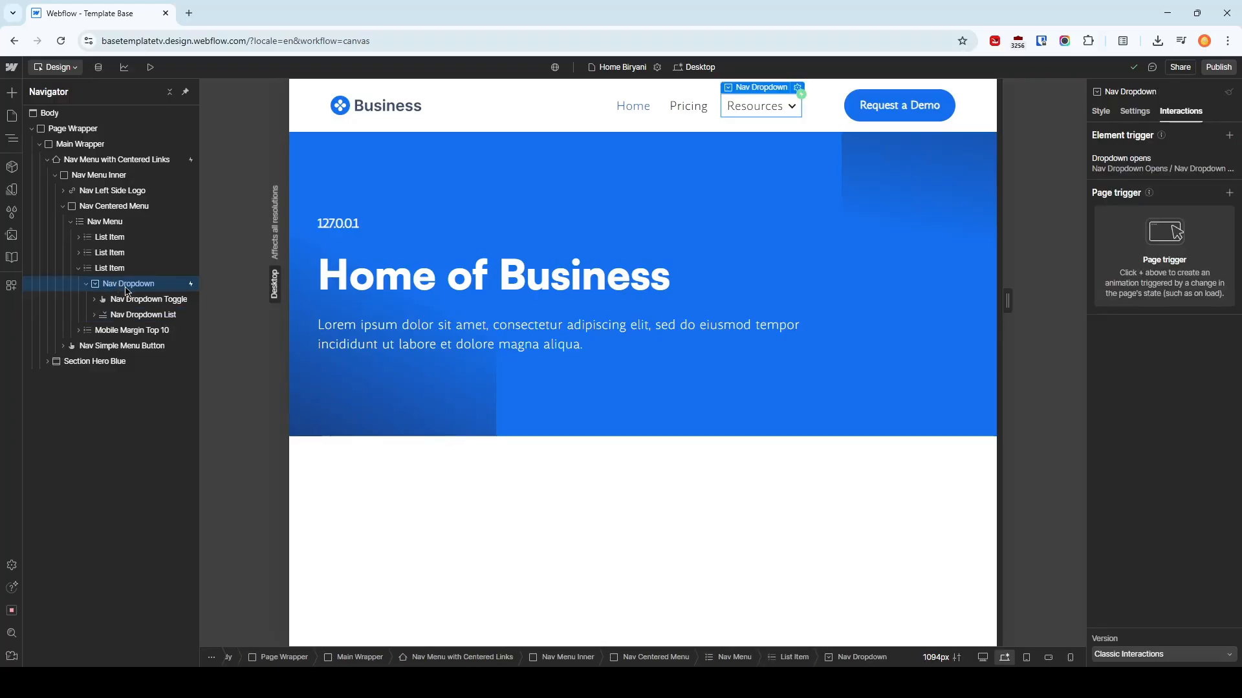
pyautogui.click(1164, 170)
pyautogui.click(1106, 114)
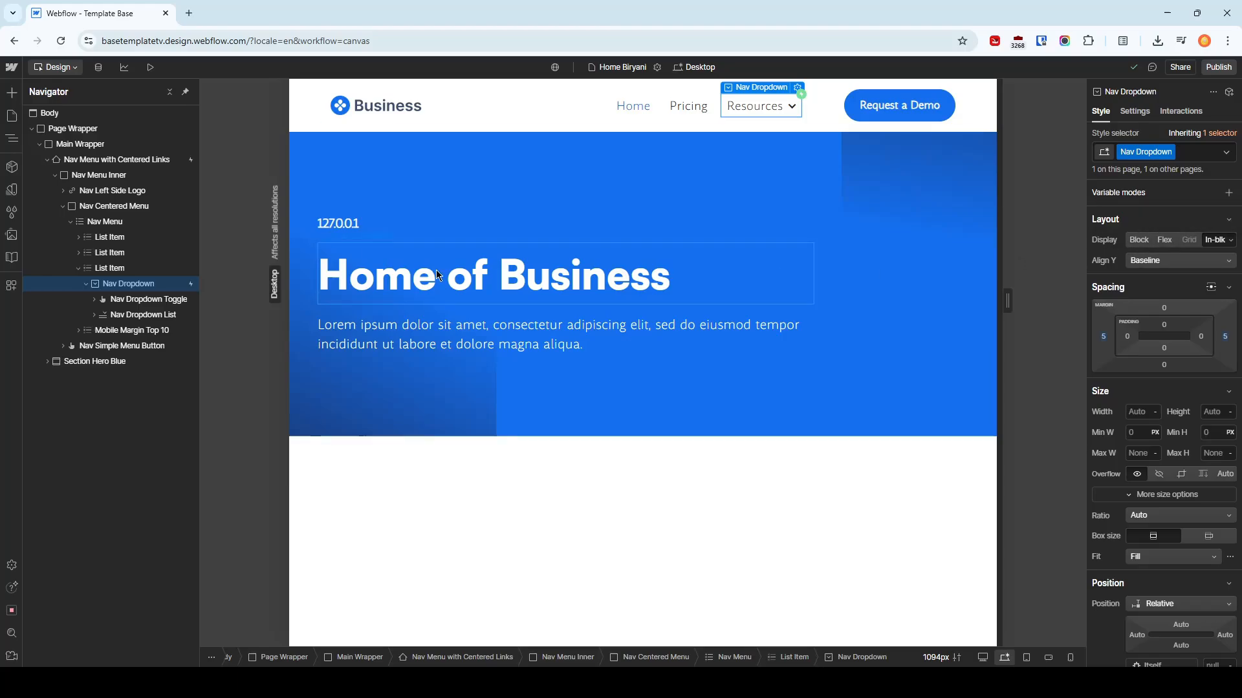
# Try the Block display on the Nav Dropdown List and reset the display setting
pyautogui.click(130, 321)
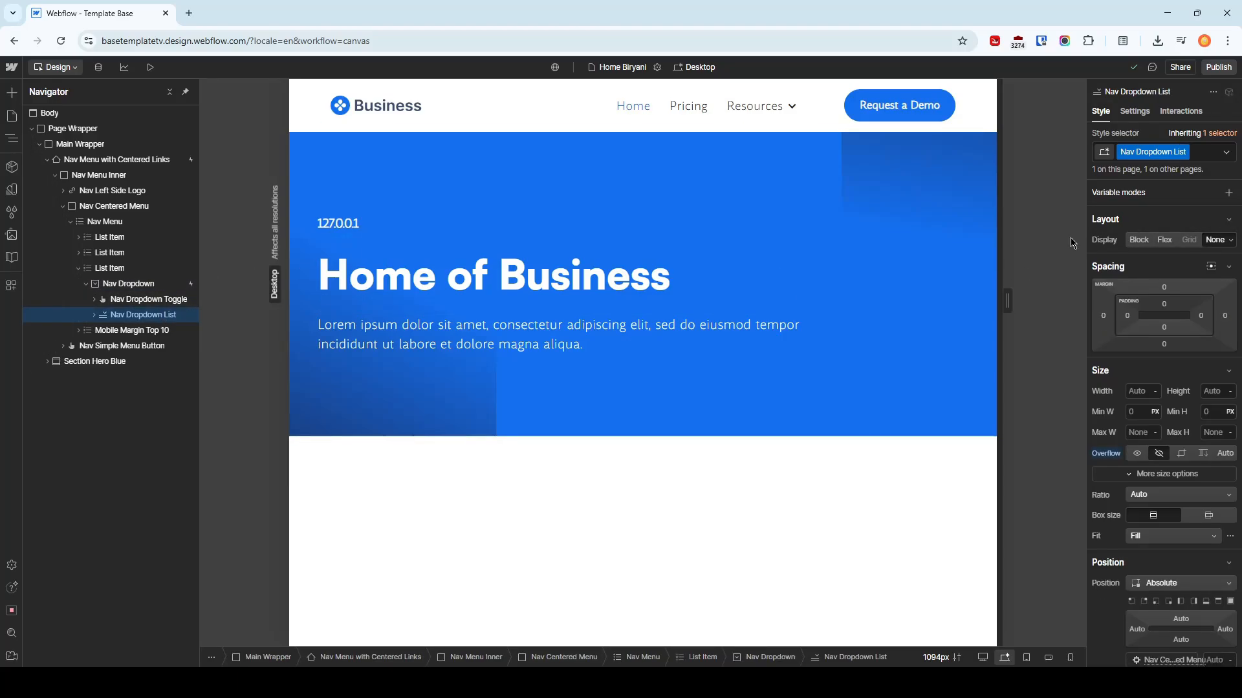
pyautogui.click(1138, 240)
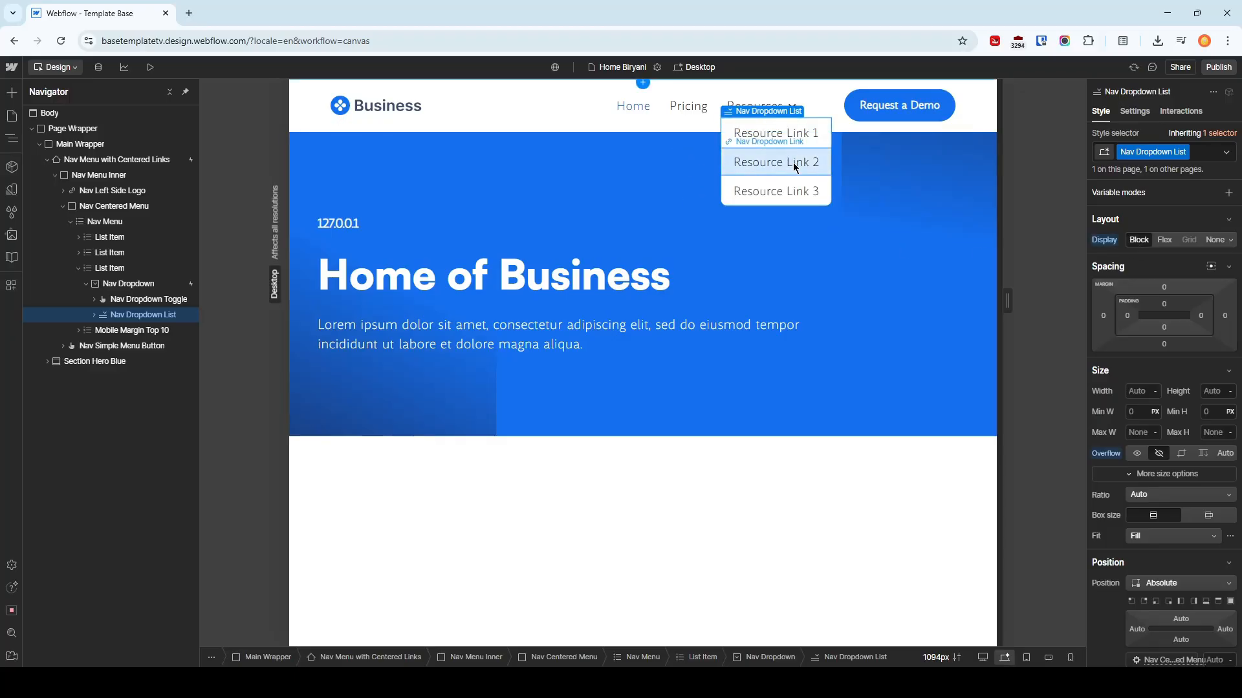
pyautogui.keyDown('alt'); pyautogui.click(1107, 239); pyautogui.keyUp('alt')
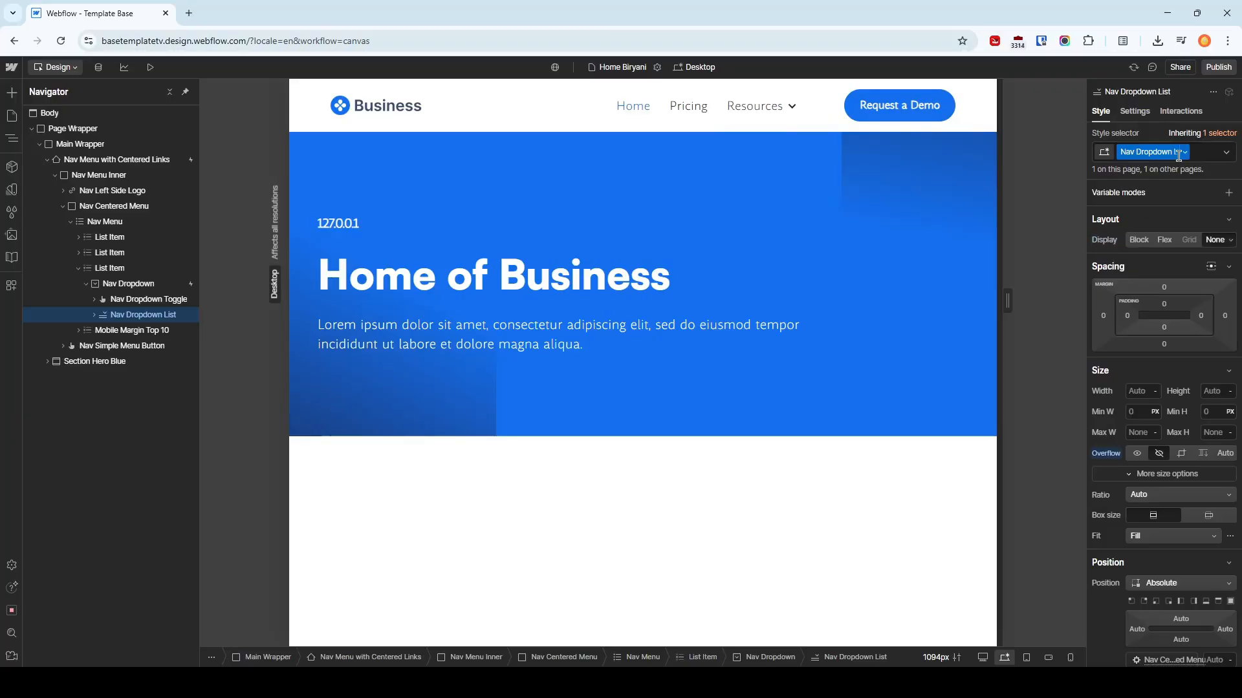
# Add a Hide/Show action with Block display for the Nav Dropdown List to the initial state of Nav Dropdown Opens
pyautogui.click(1177, 114)
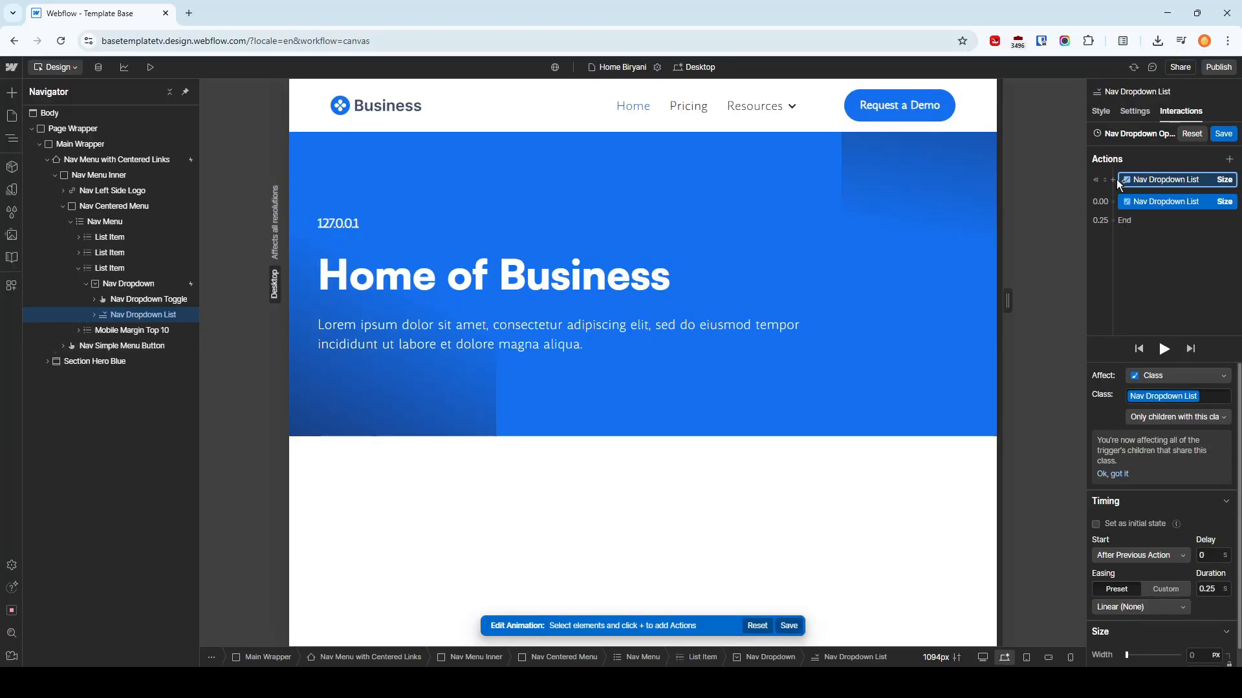
pyautogui.click(1114, 180)
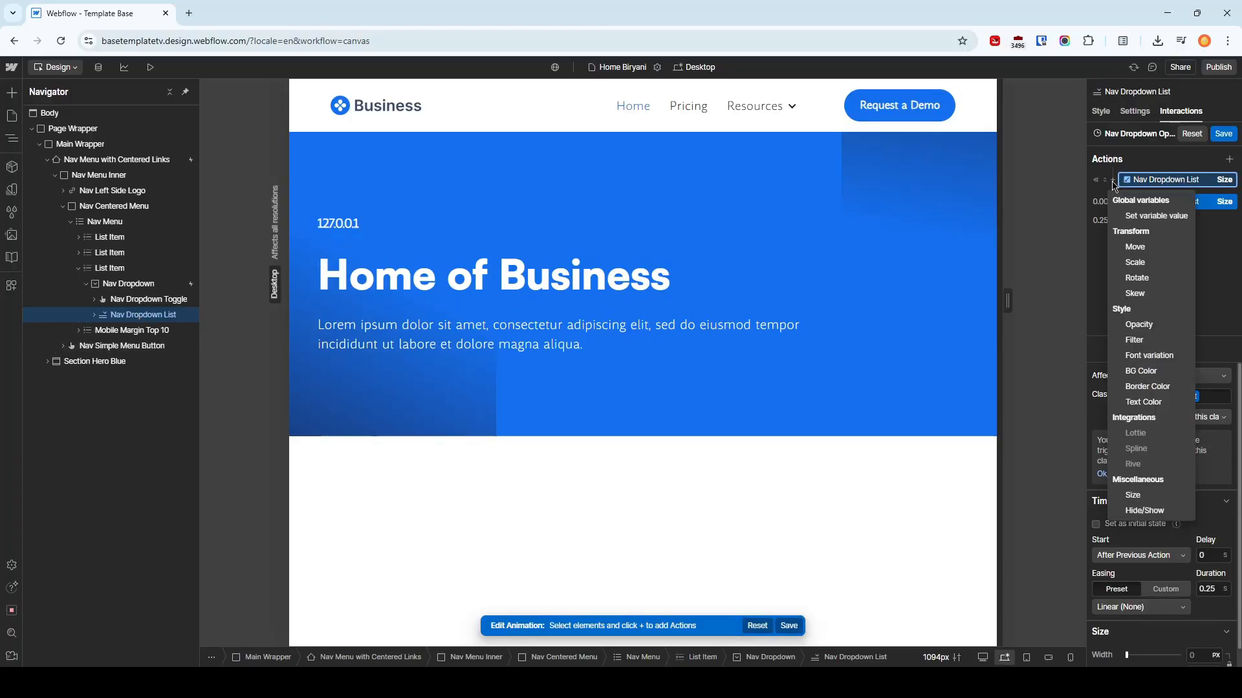
pyautogui.click(1151, 509)
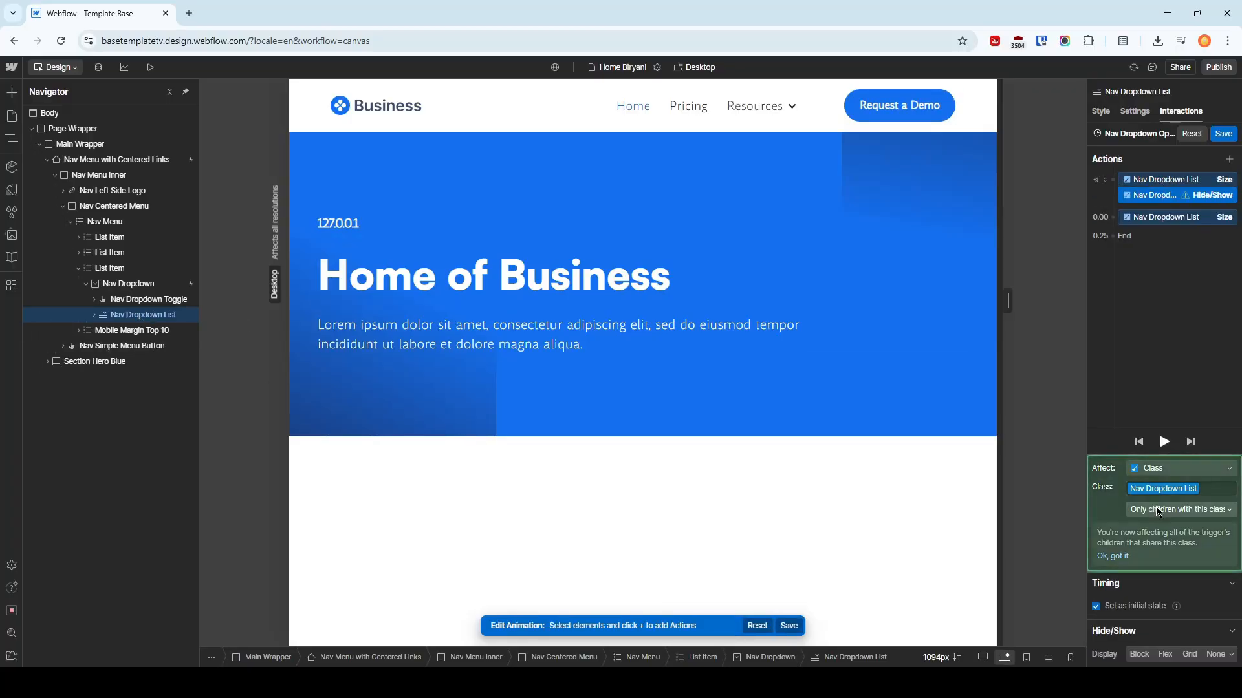
pyautogui.click(1149, 655)
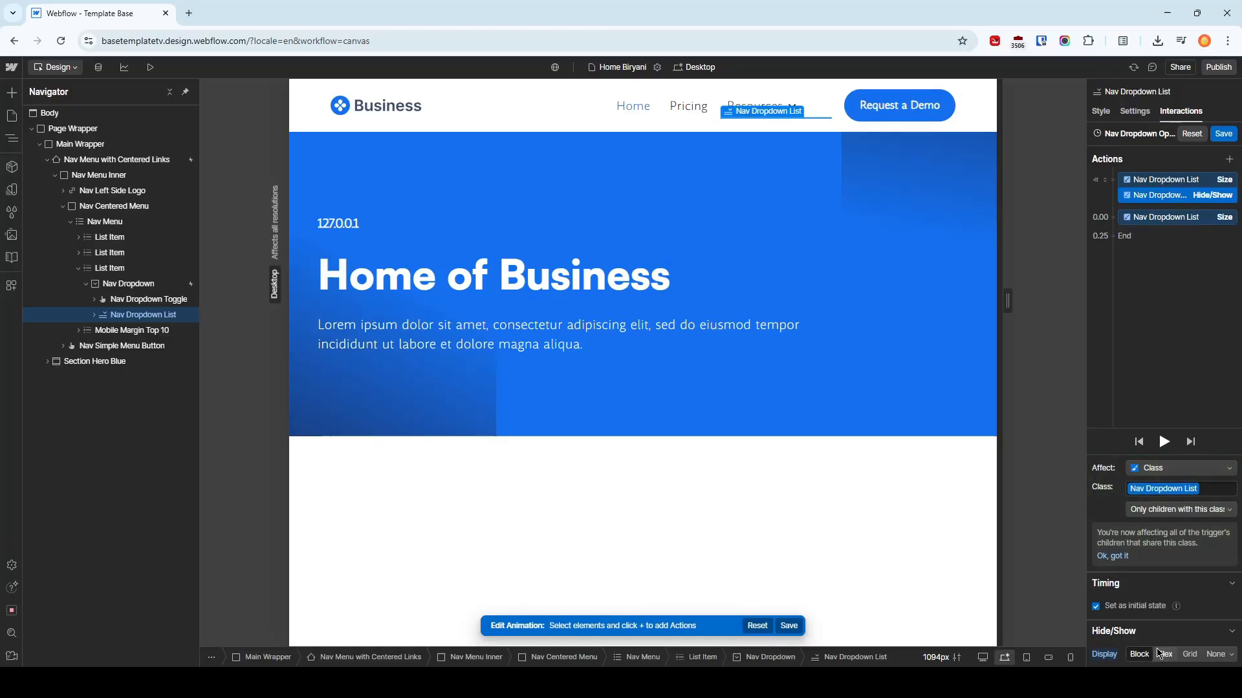
pyautogui.click(1161, 182)
# Preview the page, toggle the Resources dropdown repeatedly to test the Block display change, and return to the design view
pyautogui.click(150, 66)
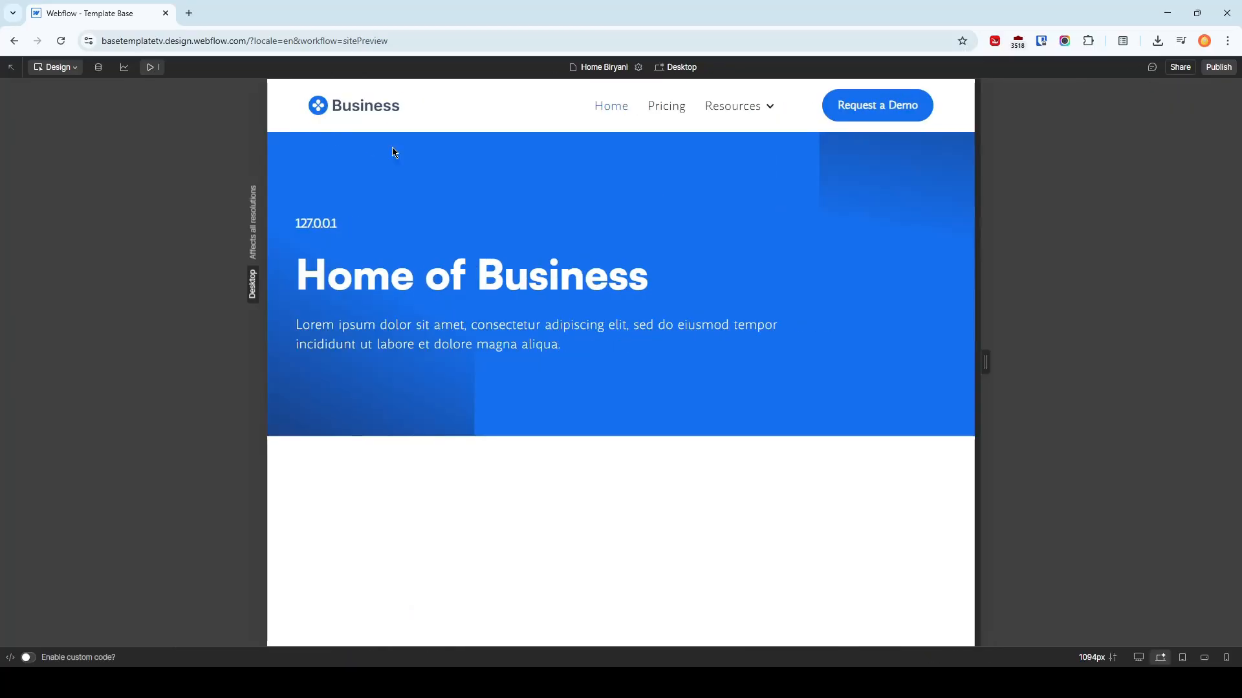
pyautogui.click(750, 114)
pyautogui.click(750, 114)
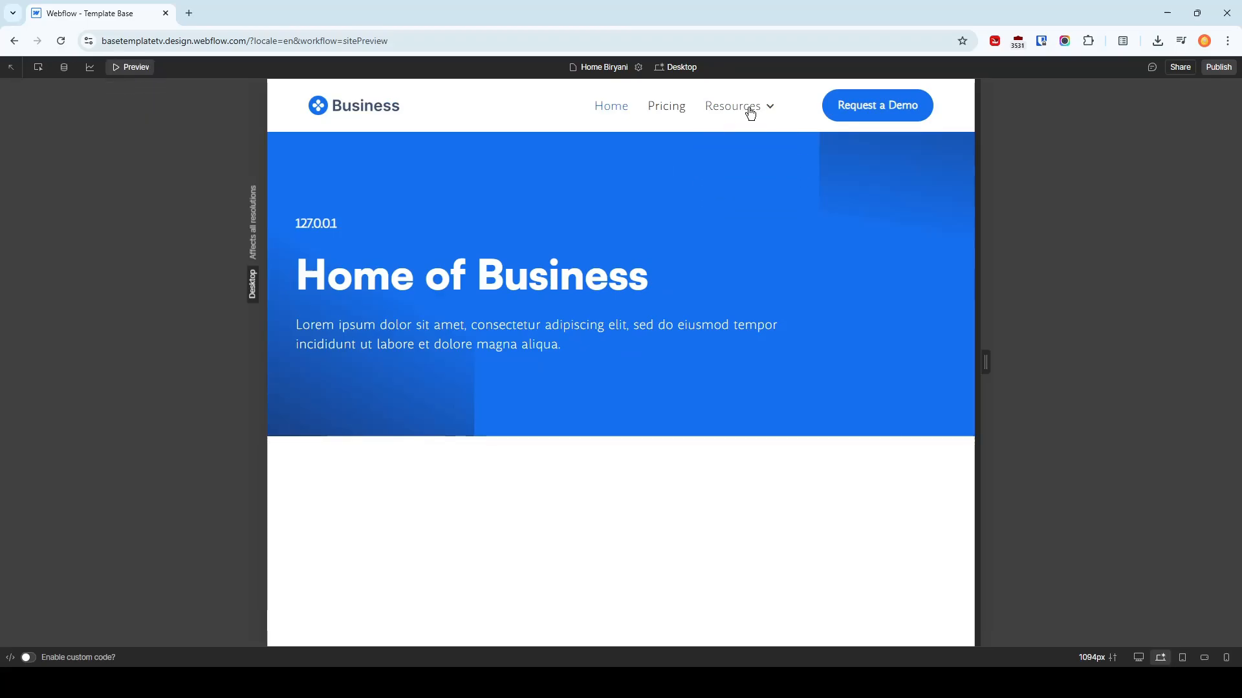
pyautogui.click(750, 114)
pyautogui.click(750, 114)
pyautogui.click(751, 114)
pyautogui.click(750, 114)
pyautogui.hotkey('ctrl', 'shift', 'p')
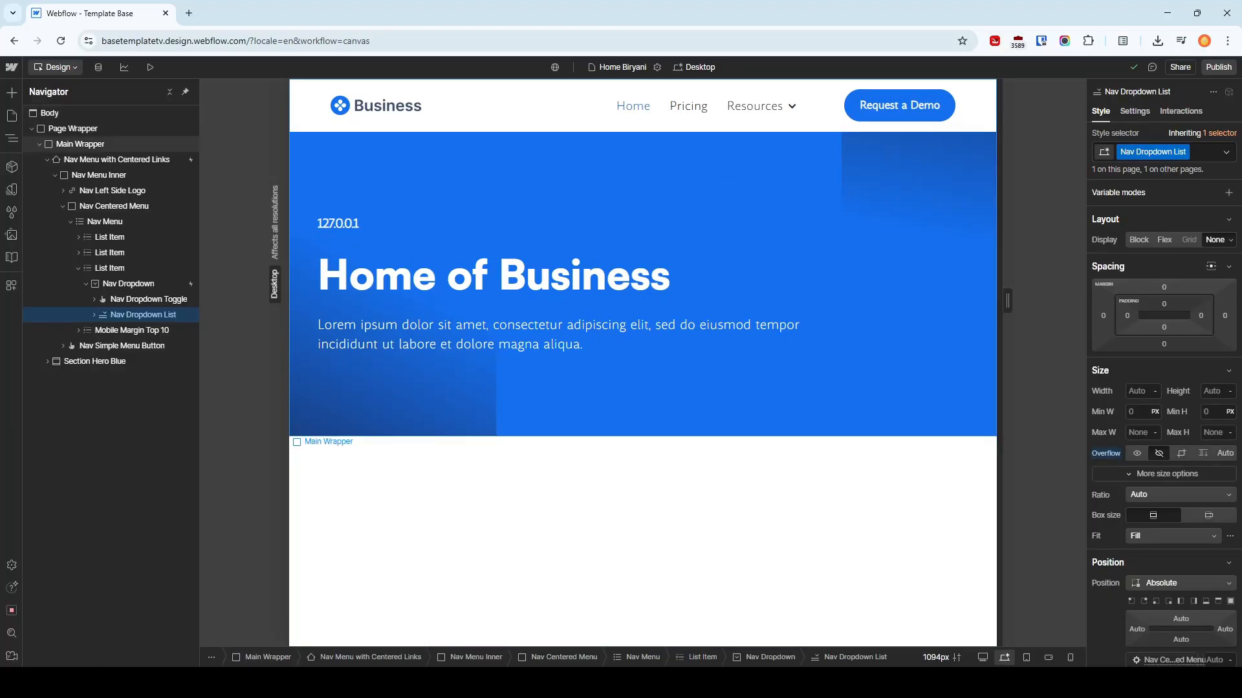